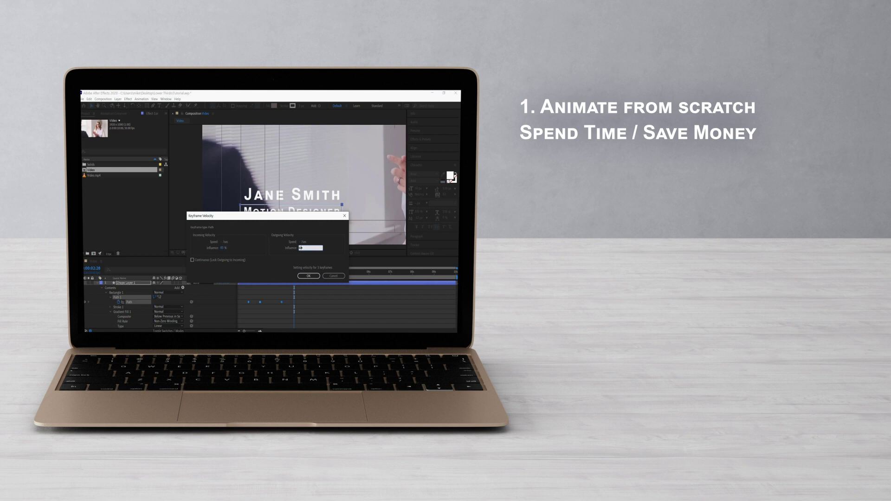
- Walk through sample lower-third presets from the intro, ending on the empty Tutorial.aep project
click(308, 276)
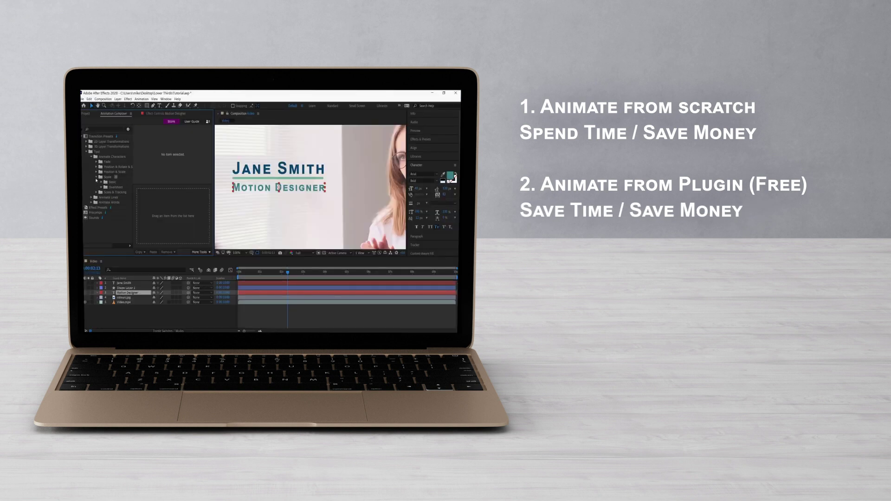
click(102, 187)
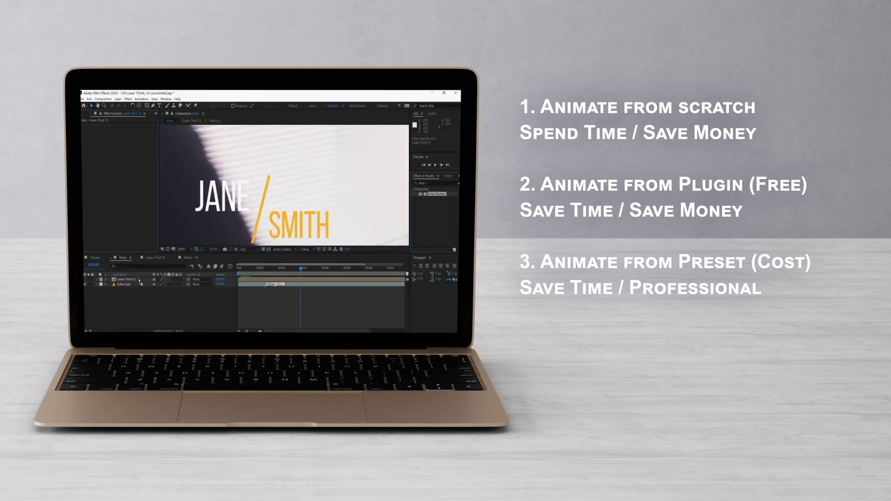
drag(255, 207, 254, 194)
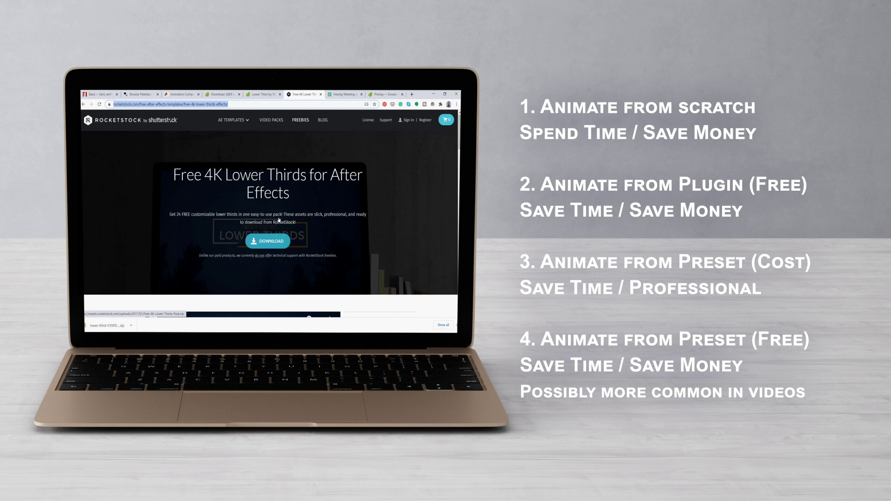
scroll(268, 246, down, 3)
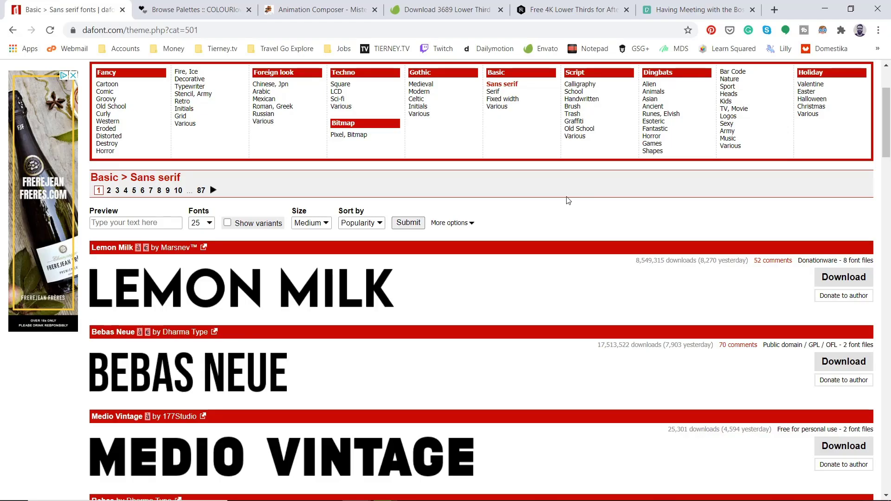
scroll(568, 201, down, 1)
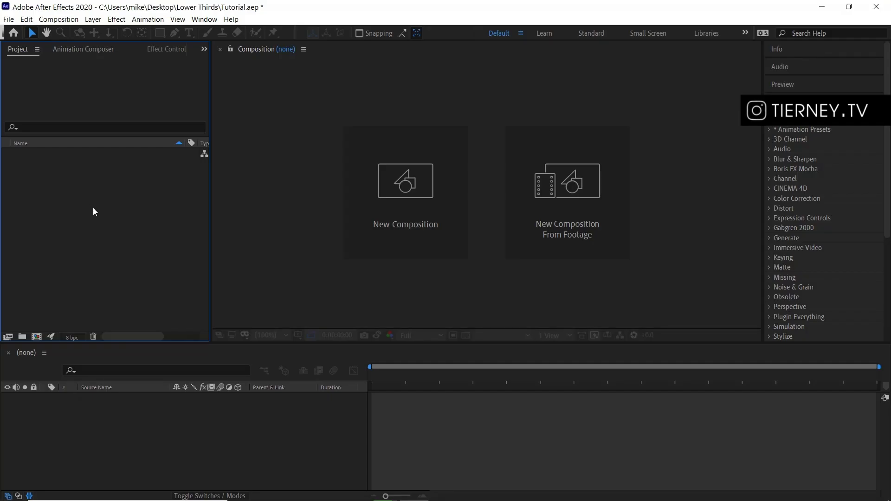
- Import Video.mp4 and build a 1920x1080, 50 fps composition named Video from it
right_click(83, 200)
mouse_move(153, 254)
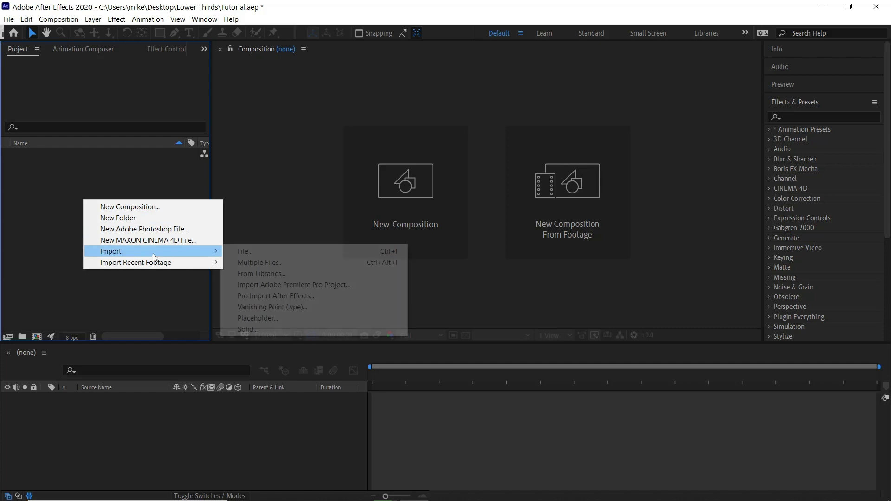
click(268, 255)
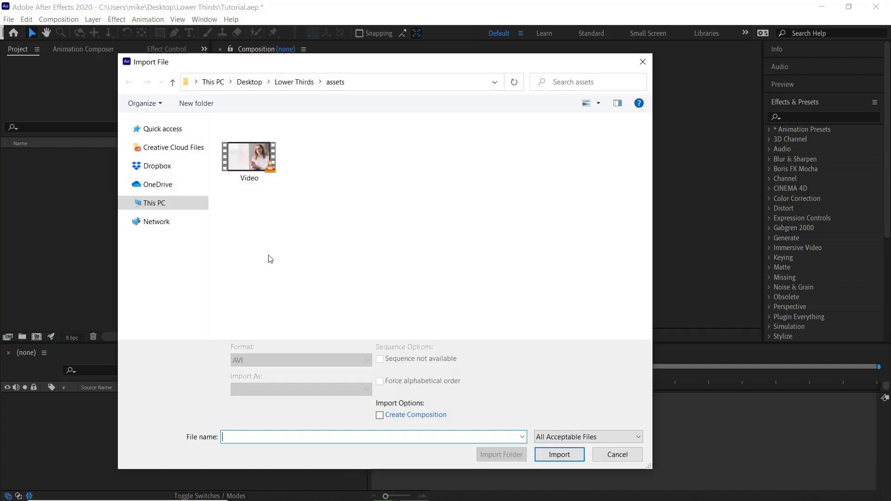
click(253, 166)
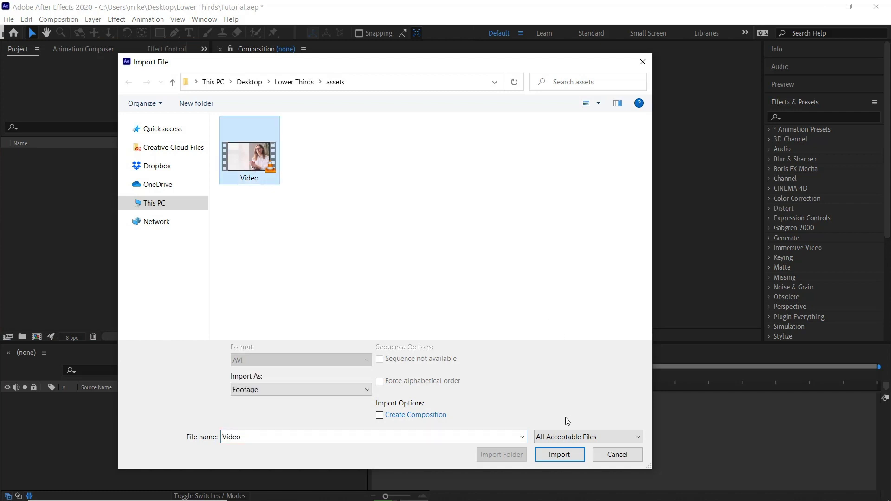
click(560, 455)
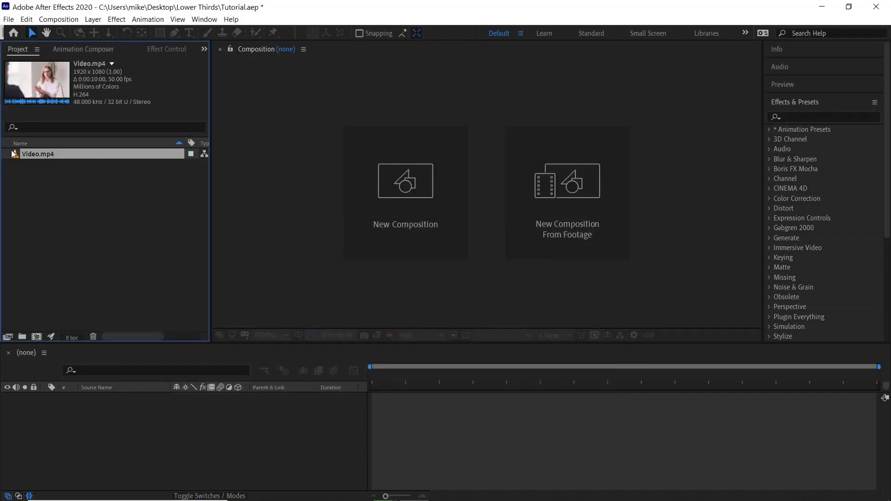
drag(26, 158, 39, 338)
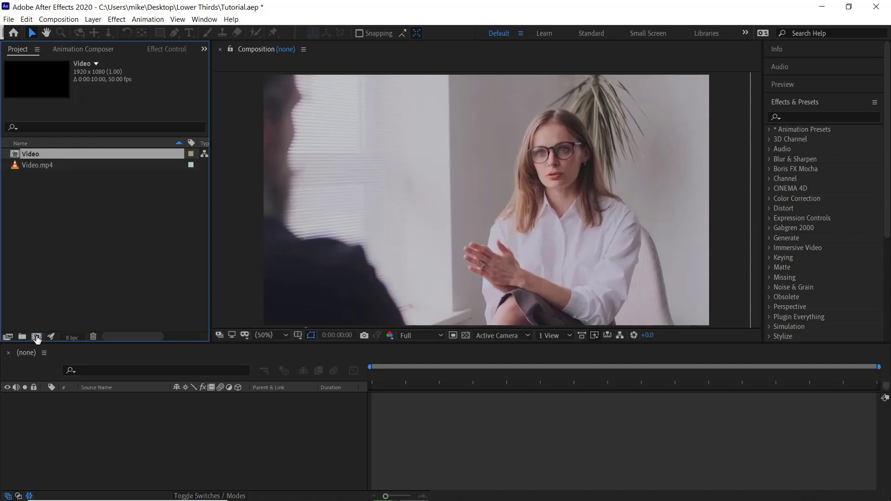
- Add a JANE SMITH text layer and move it lower in the frame
click(286, 328)
key(ctrl+t)
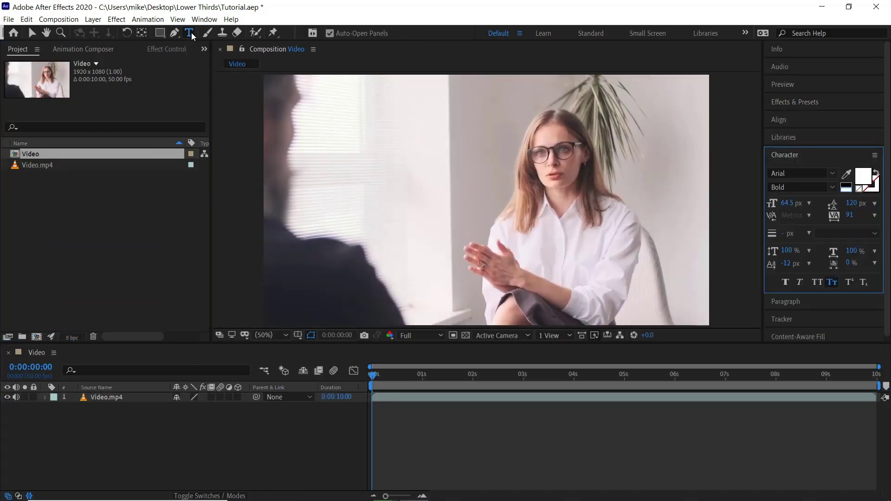
click(311, 215)
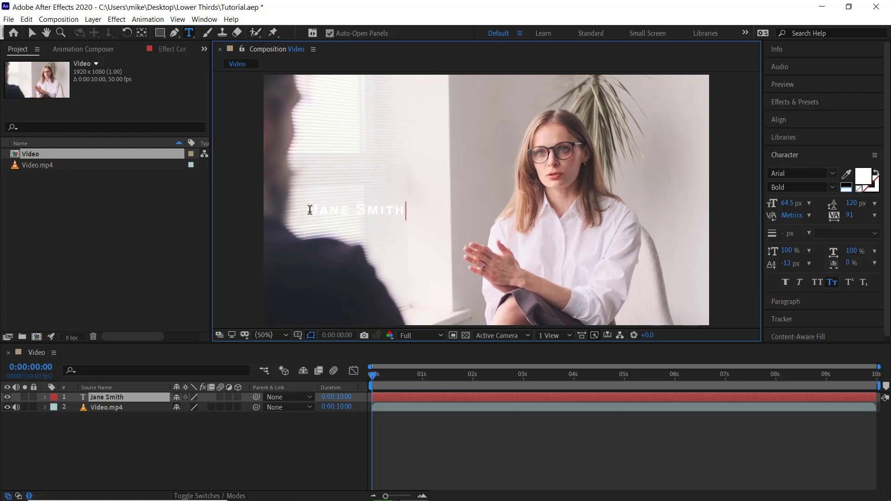
key(Escape)
key(v)
drag(310, 210, 310, 275)
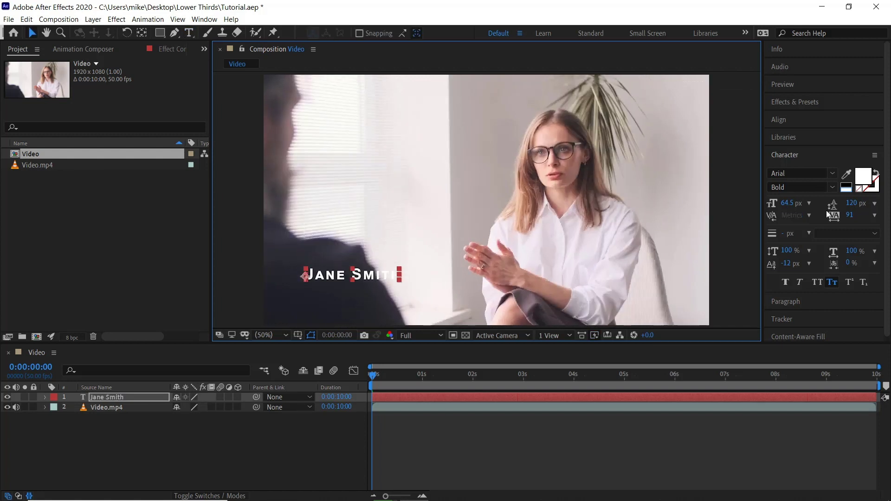
- Style the name in small caps at 73 px with wider tracking
click(831, 283)
click(831, 284)
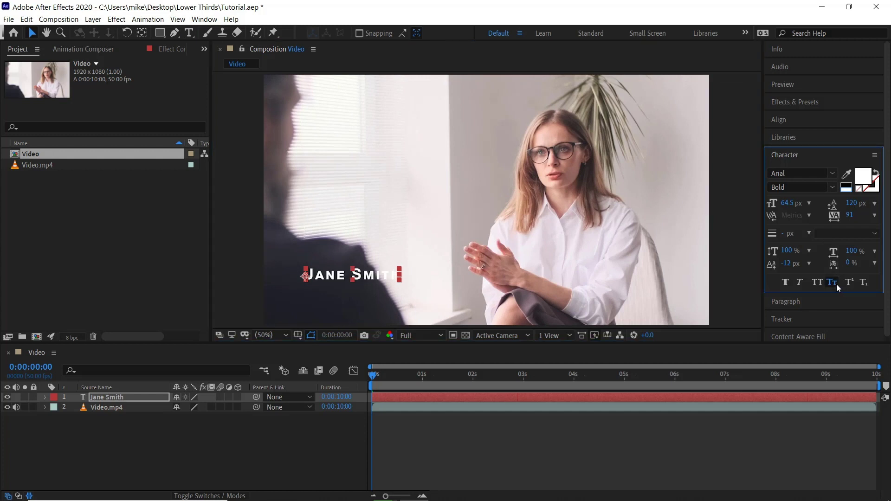
drag(788, 203, 792, 203)
drag(850, 215, 872, 217)
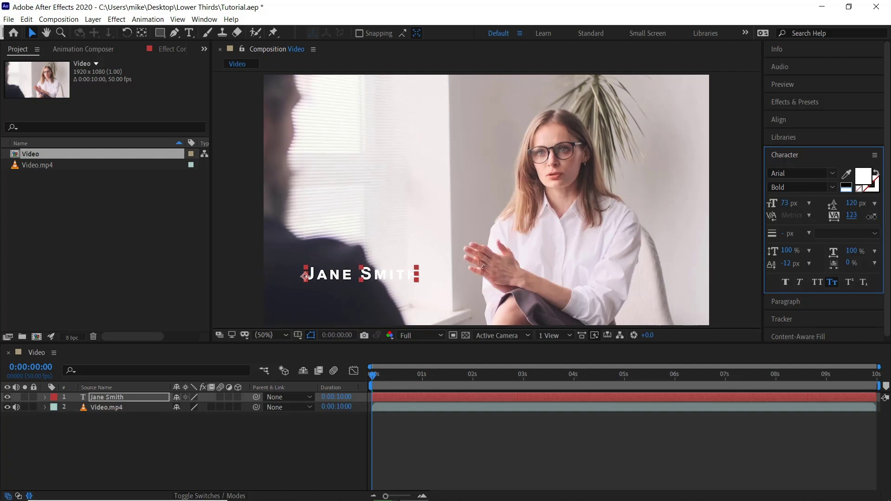
- Add a MOTION DESIGNER line at 50 px, placed just below the name
key(ctrl+t)
click(307, 296)
text(Motion Design)
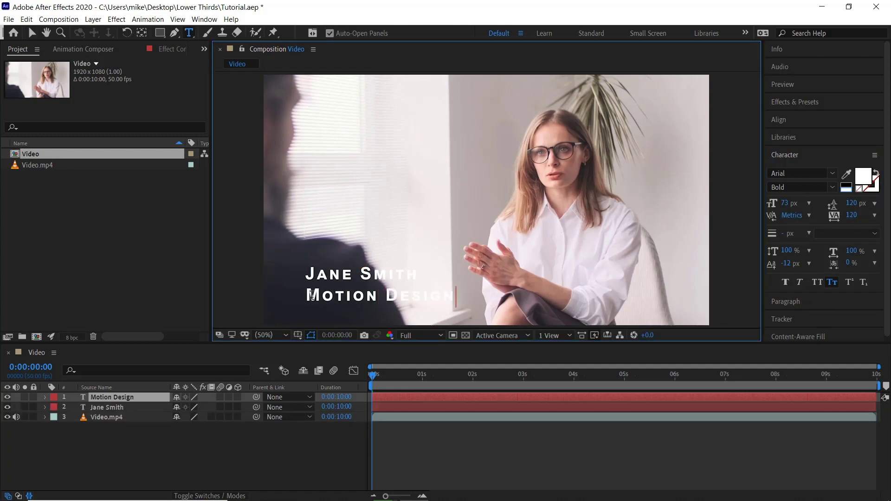
text(ER)
key(Escape)
key(v)
key(period)
drag(778, 206, 774, 204)
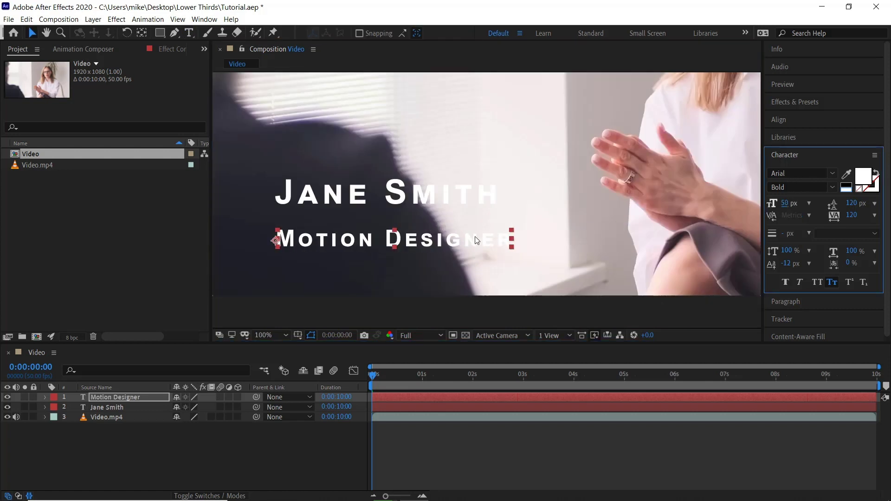
drag(475, 240, 469, 226)
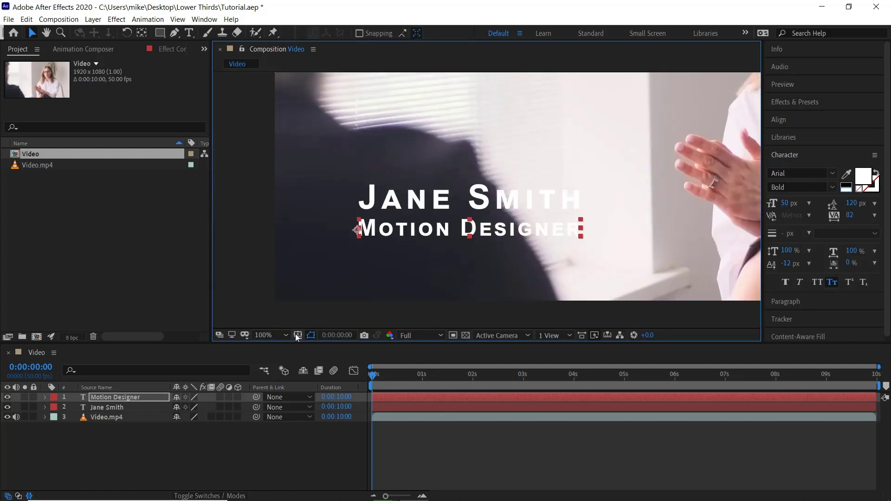
- Show the title/action safe guides and shift both text layers slightly right
click(297, 335)
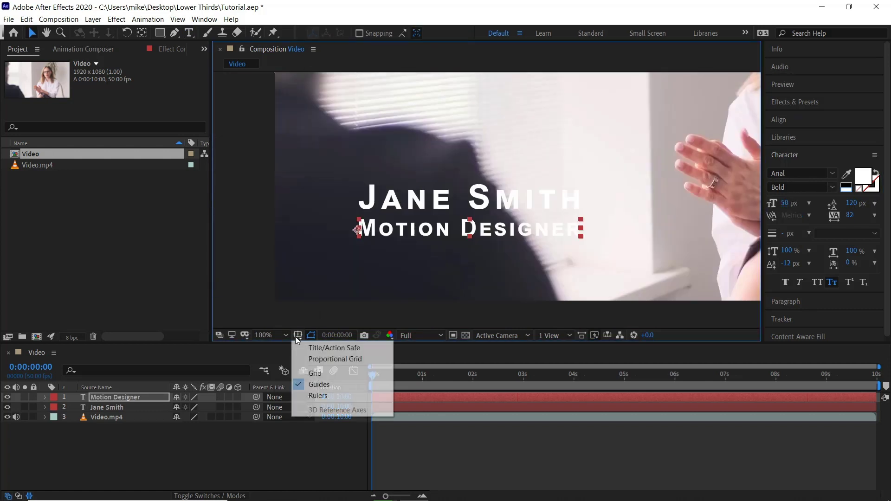
click(371, 348)
click(127, 408)
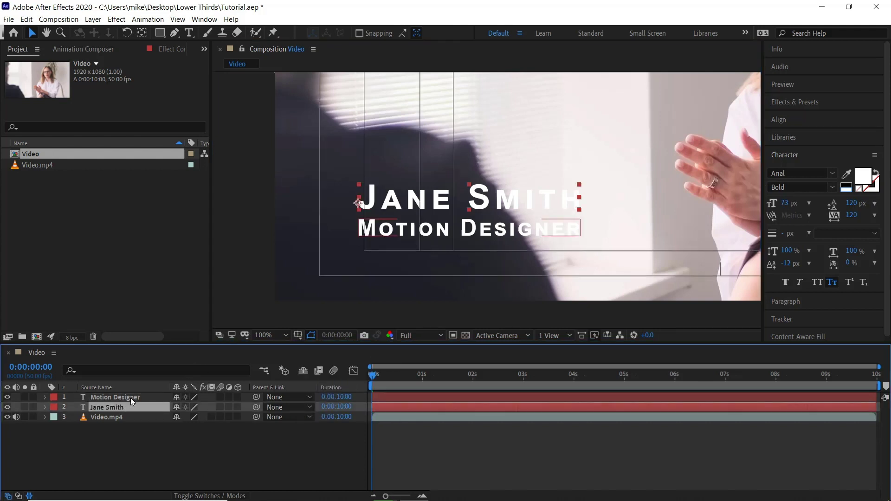
shift+click(130, 397)
drag(395, 239, 398, 237)
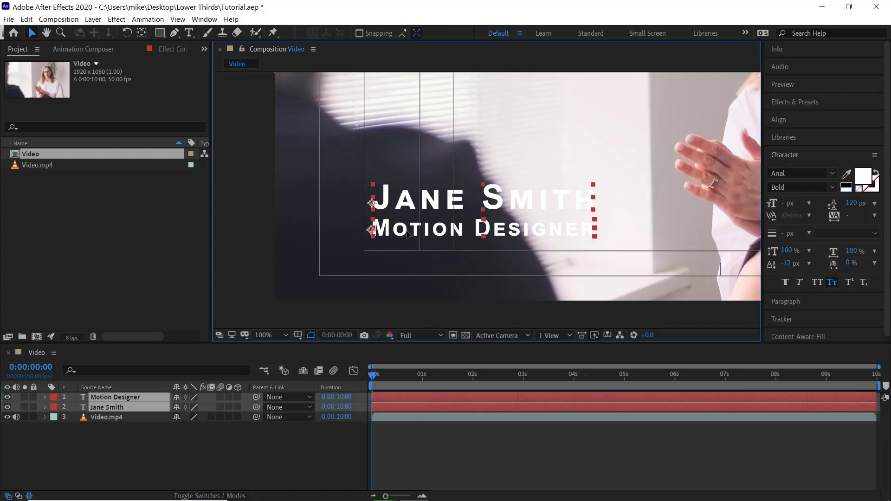
scroll(491, 218, up, 2)
scroll(491, 219, left, 3)
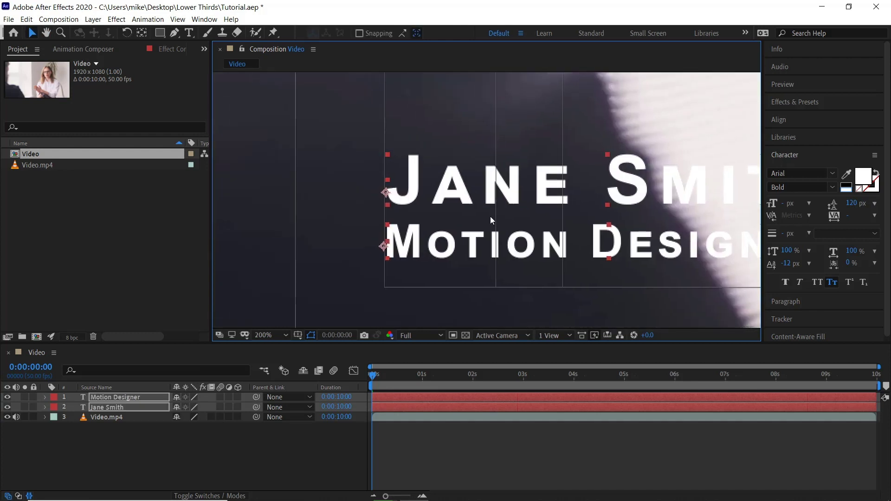
key(Right)
key(Right)
key(Right)
key(Right)
key(Right)
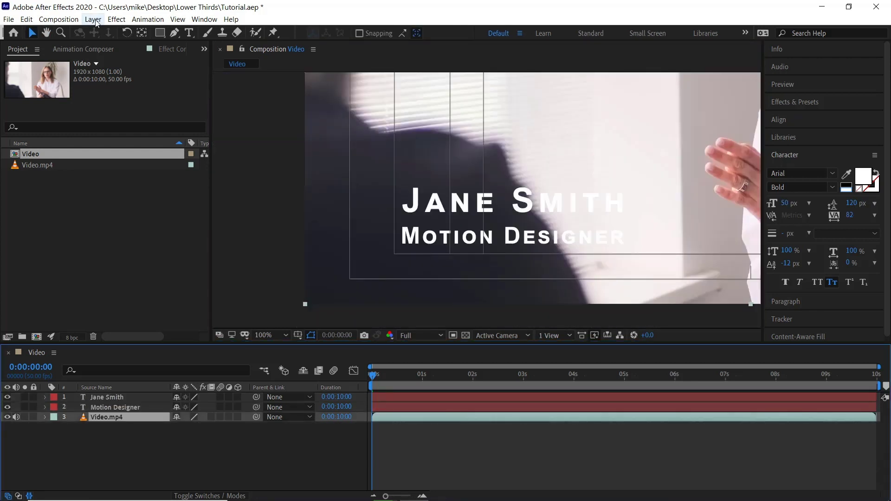
- Create a full-frame dark blue solid layer, Dark Blue Solid 1
click(93, 19)
mouse_move(113, 32)
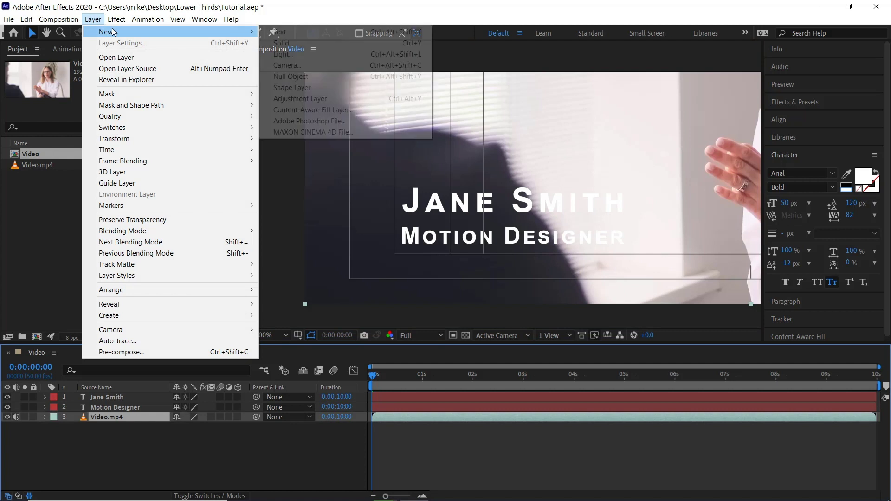
click(310, 42)
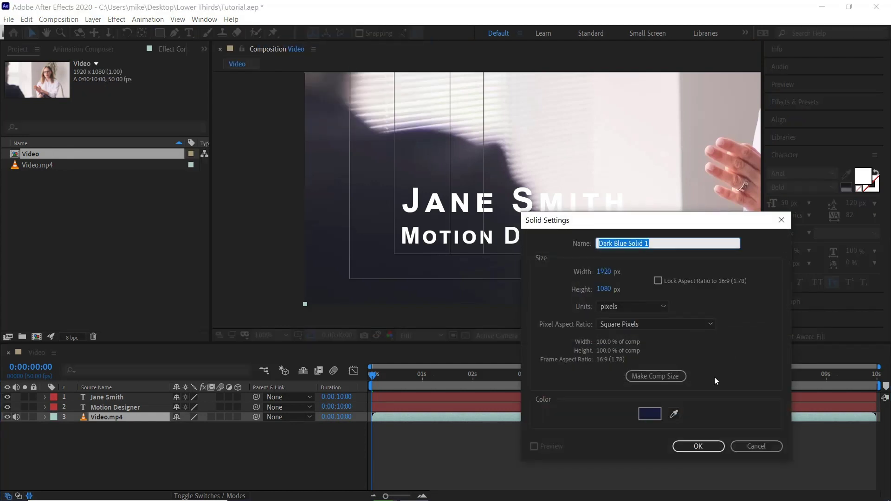
click(651, 414)
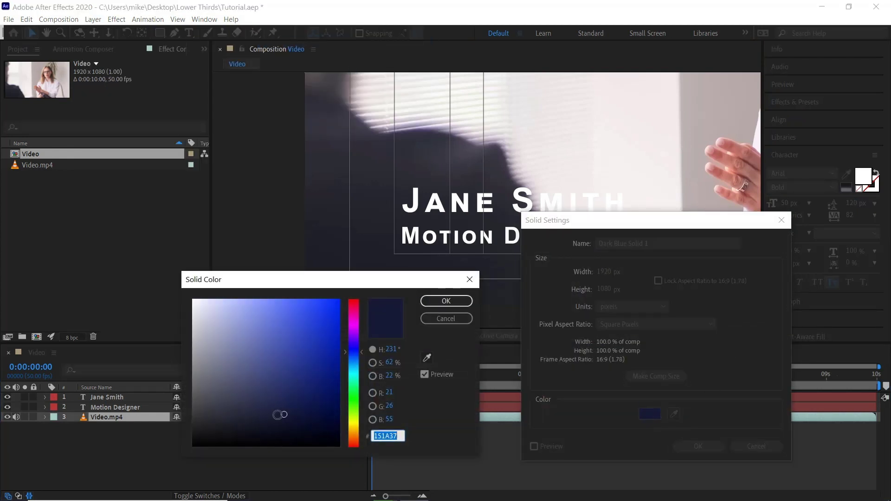
click(461, 301)
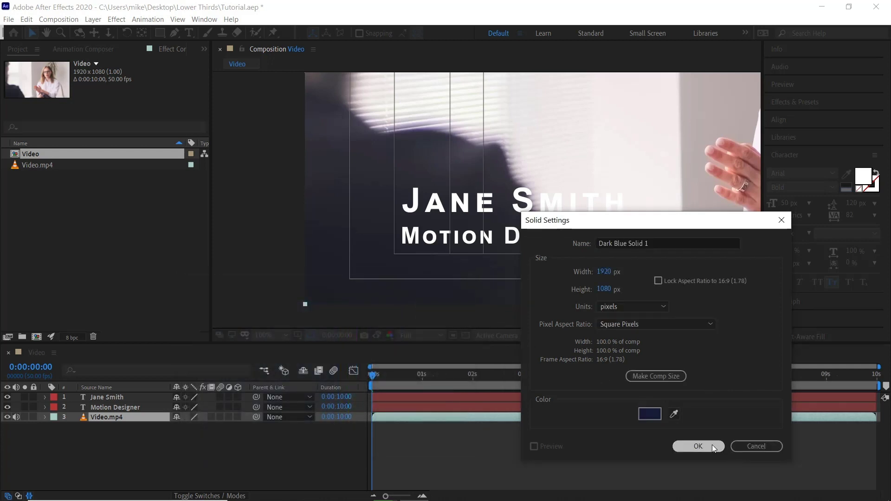
click(712, 444)
- Lower the dark blue solid's opacity to 25%
key(comma)
key(comma)
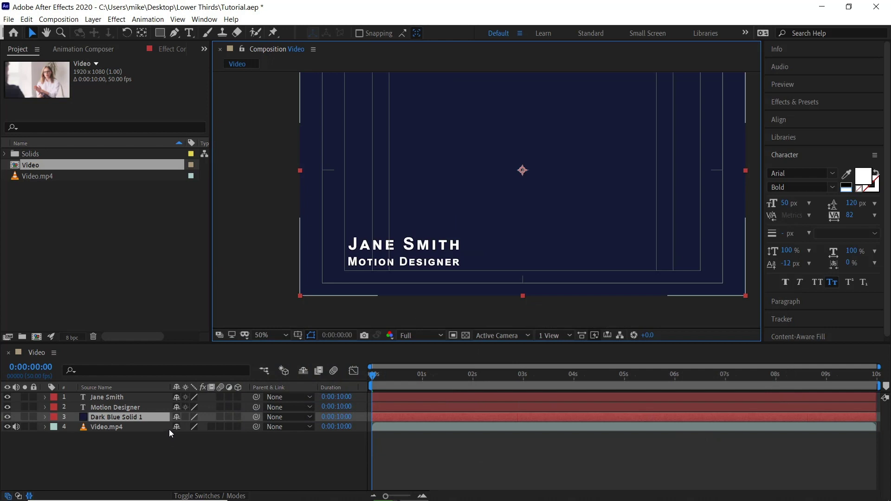
key(t)
drag(179, 427, 142, 432)
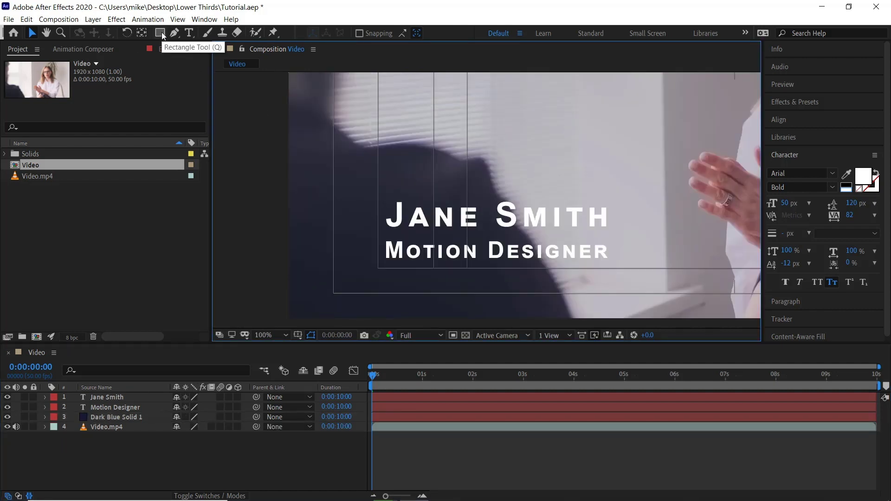
- Draw a rectangle over MOTION DESIGNER with a white 3 px stroke and no fill
click(161, 32)
drag(376, 235, 615, 265)
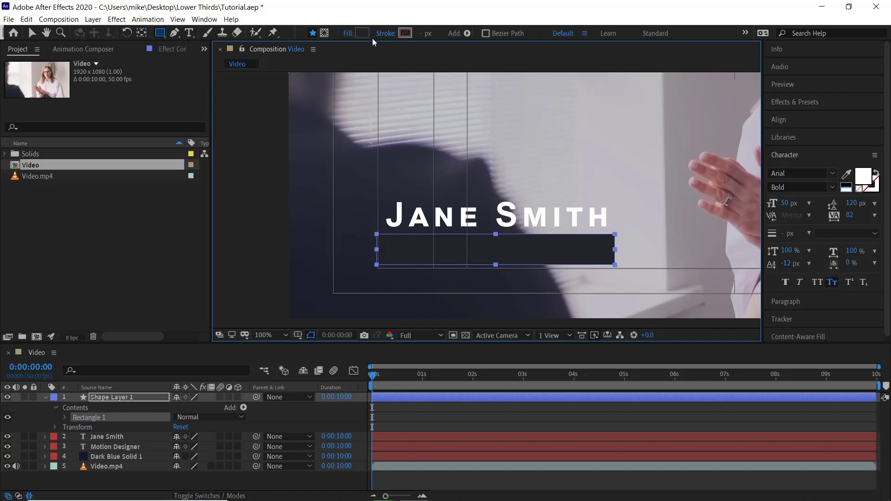
click(405, 33)
click(449, 299)
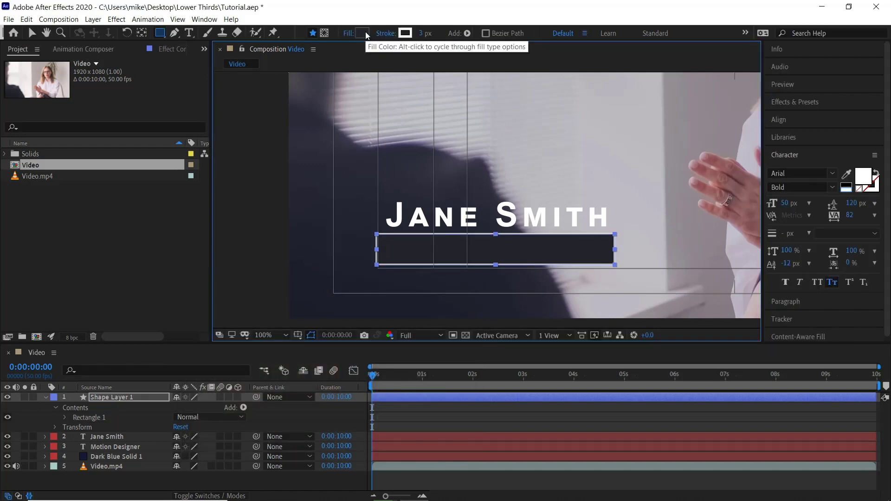
alt+click(362, 33)
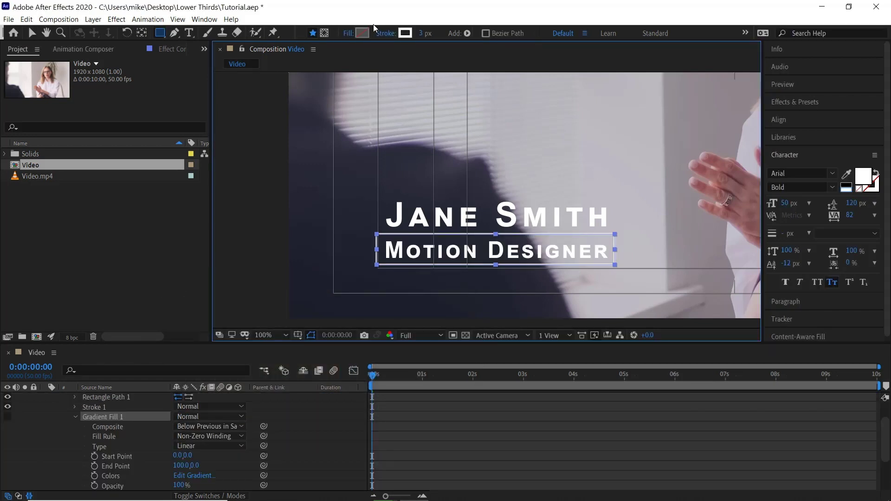
- Convert the rectangle path to a Bezier path
scroll(117, 430, up, 3)
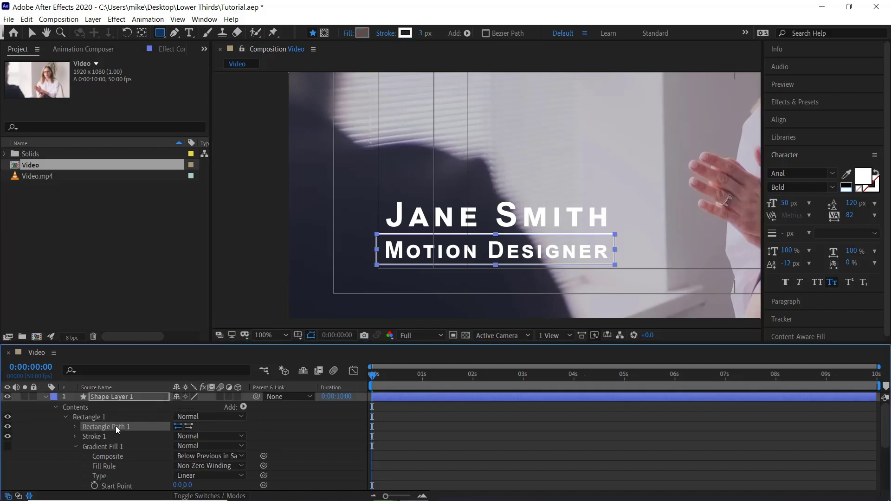
right_click(116, 431)
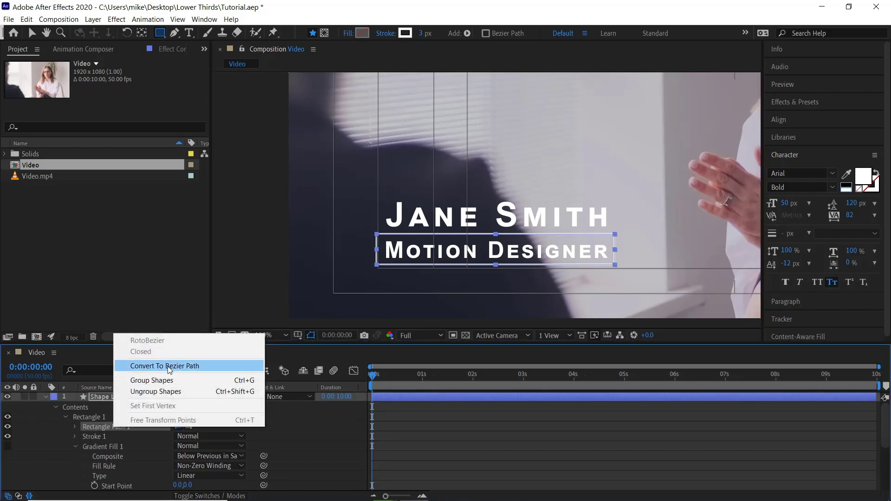
click(205, 370)
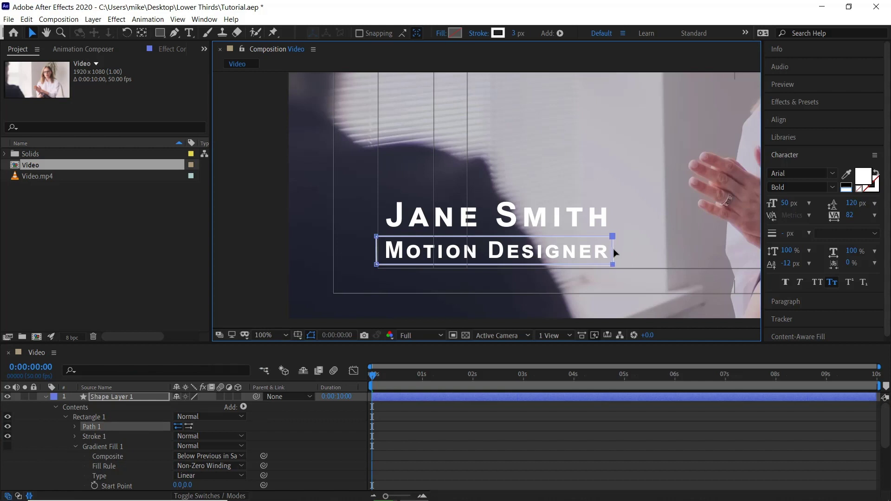
- Keyframe the path: full box at 2s, thin strip at 1s, strip moved down at 0:00:00:23
click(474, 375)
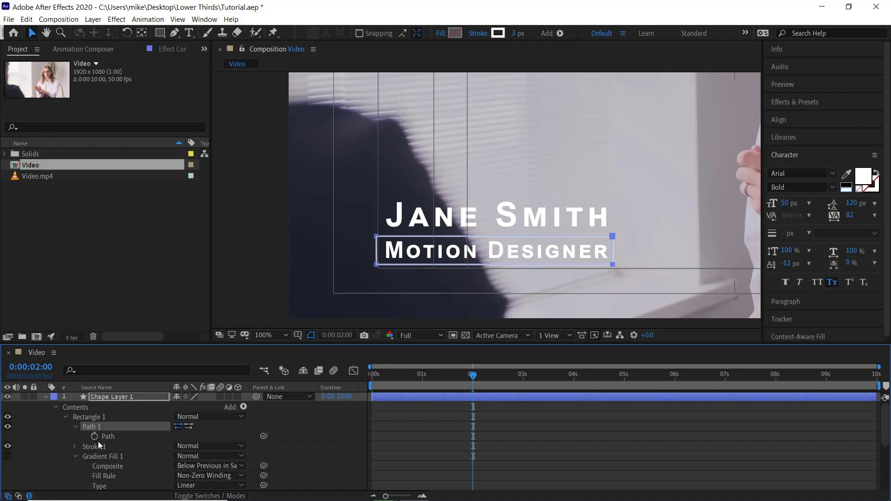
click(94, 437)
click(423, 374)
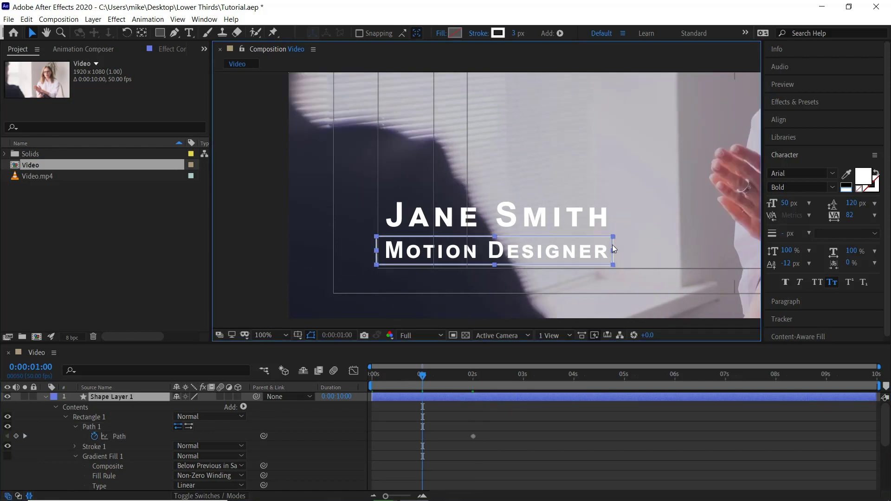
drag(608, 250, 488, 251)
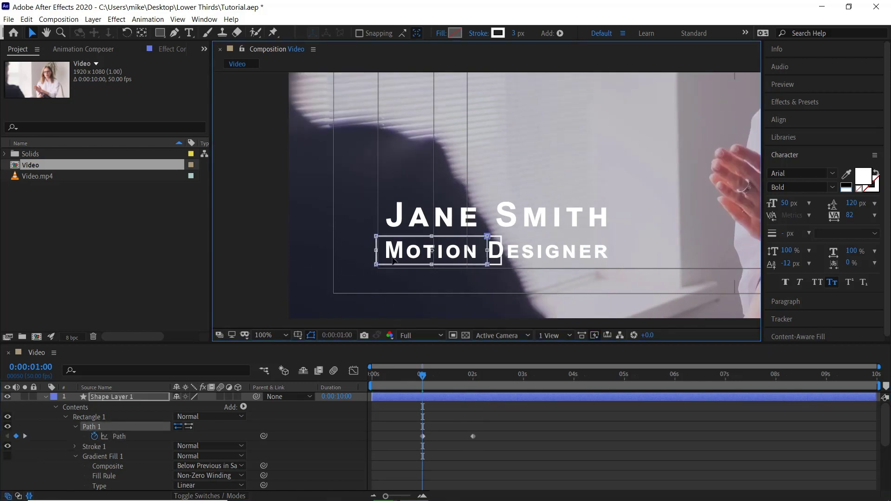
drag(394, 260, 388, 261)
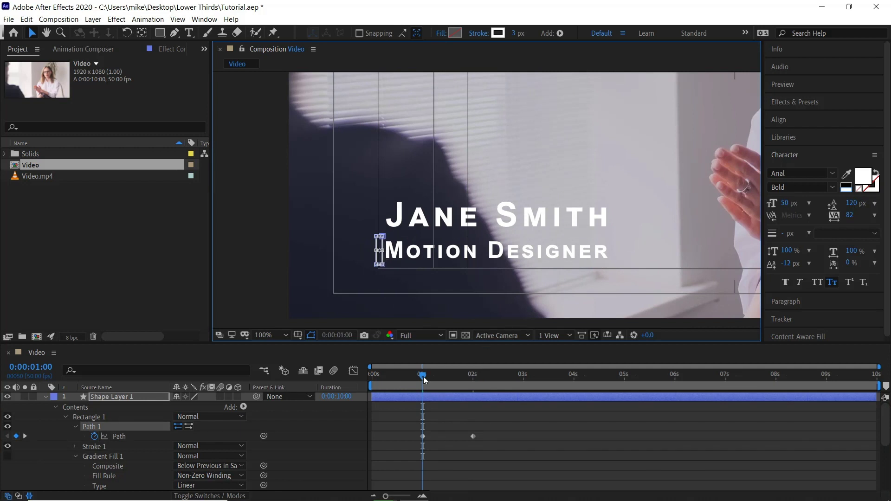
drag(411, 379, 395, 379)
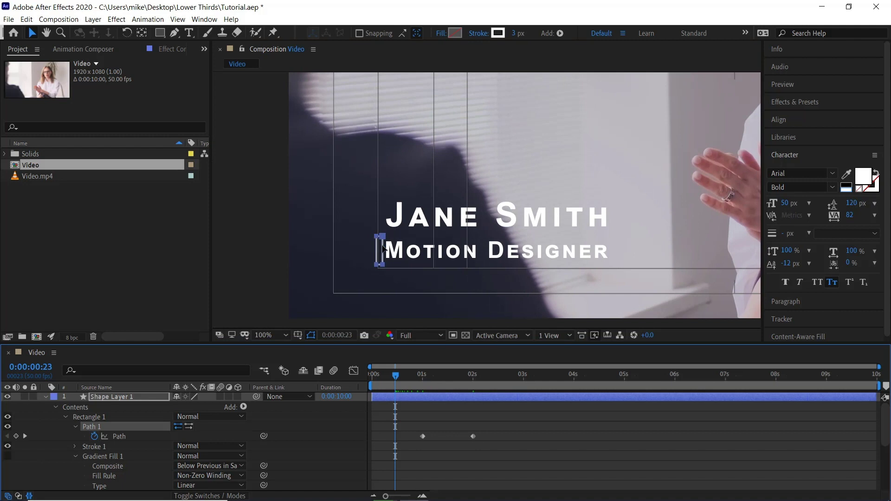
click(117, 436)
drag(380, 250, 381, 324)
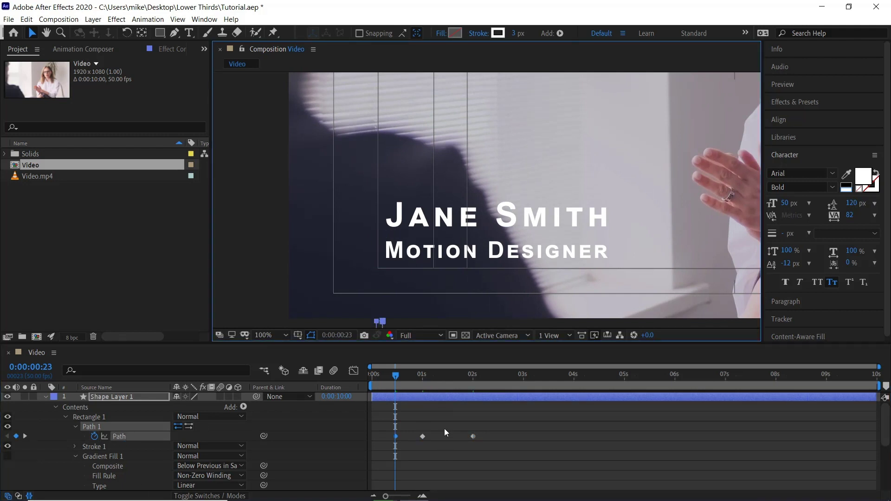
drag(396, 378, 503, 369)
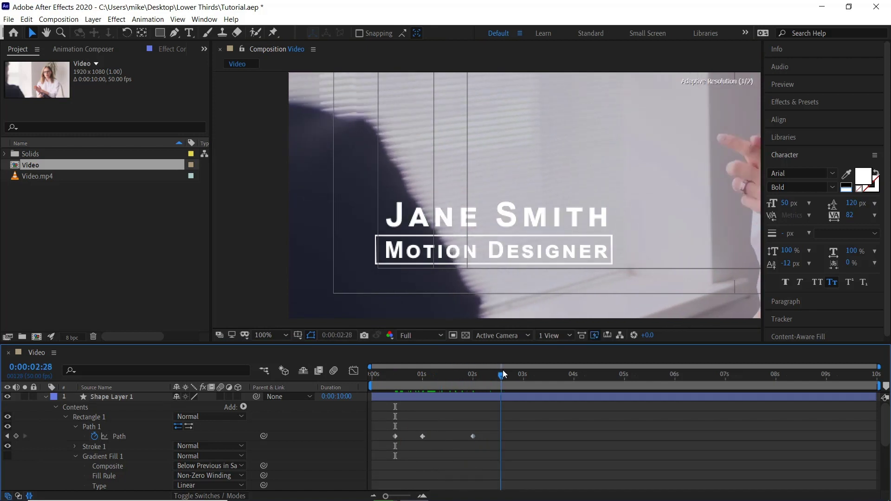
- Ease all three path keyframes with 80% incoming and 20% outgoing influence
drag(495, 420, 377, 451)
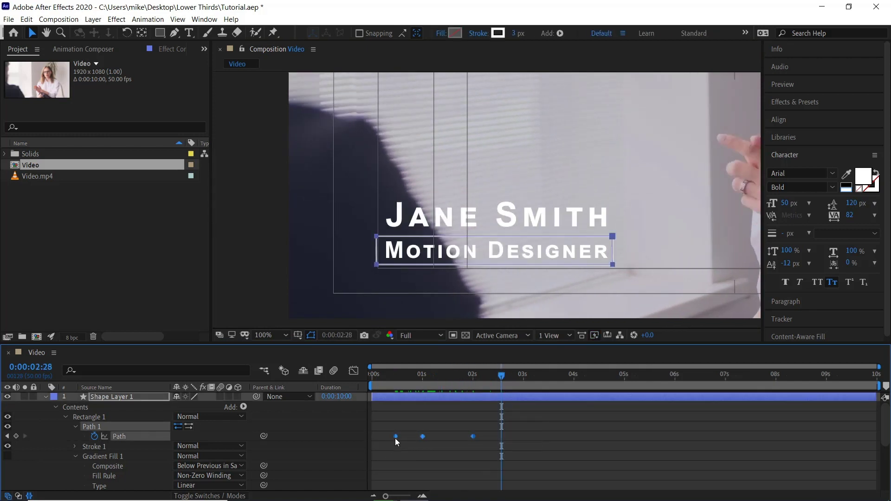
right_click(394, 436)
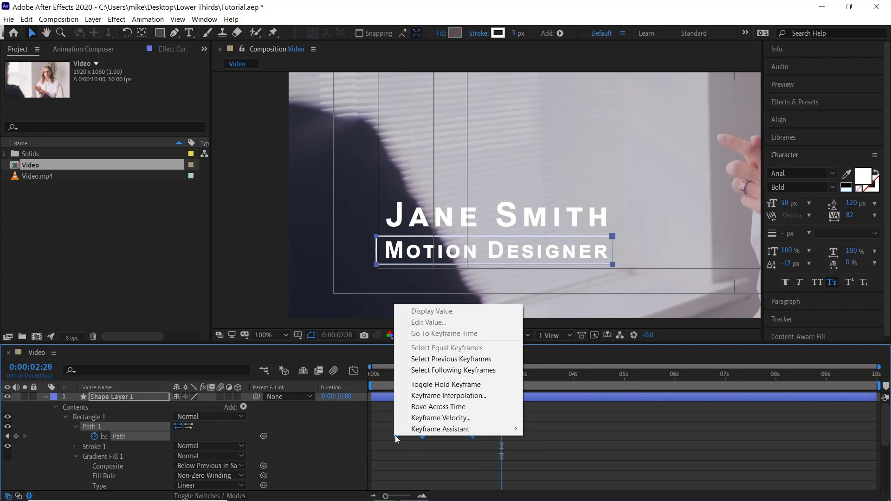
click(441, 418)
click(336, 325)
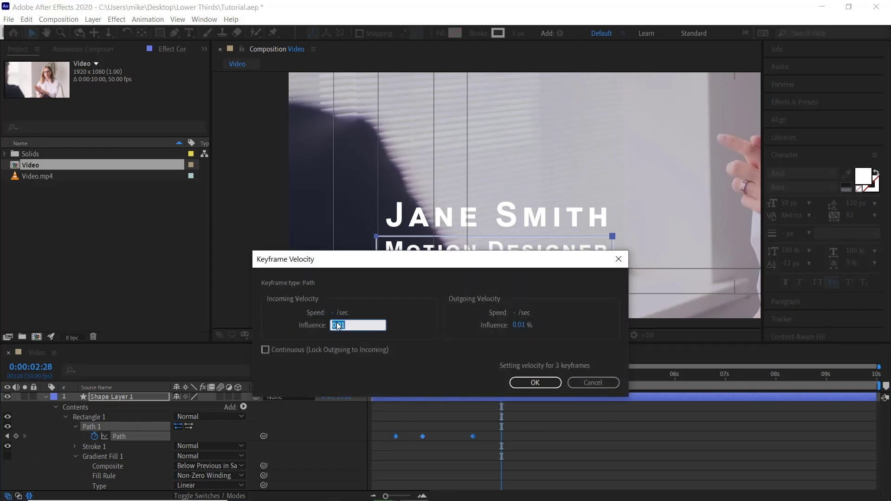
text(80)
click(519, 325)
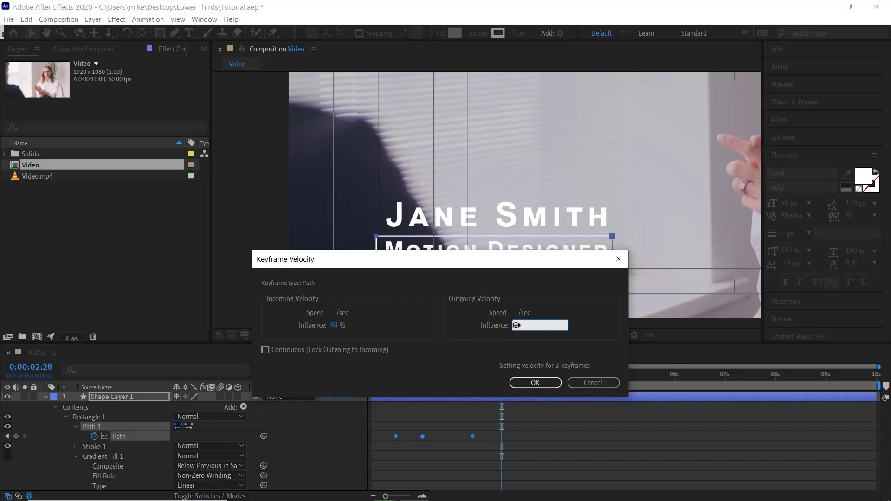
click(535, 383)
click(394, 377)
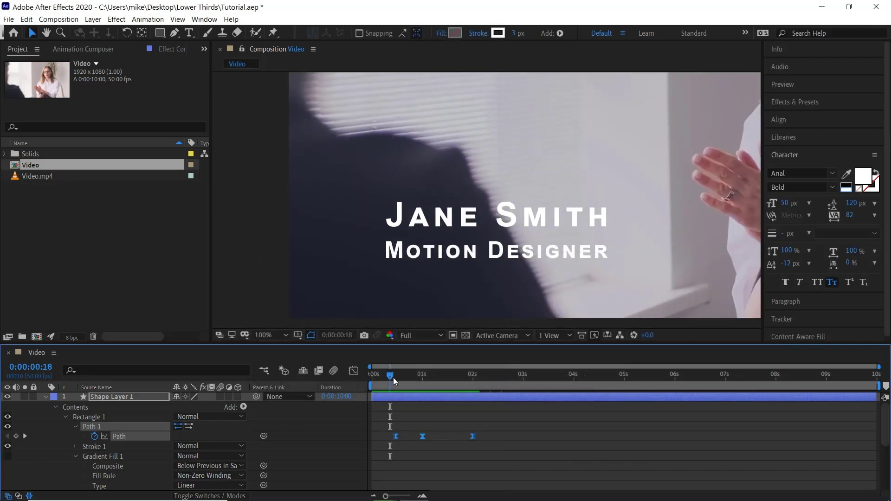
- Apply the Echo effect to Shape Layer 1 with Number Of Echoes set to 5
click(474, 376)
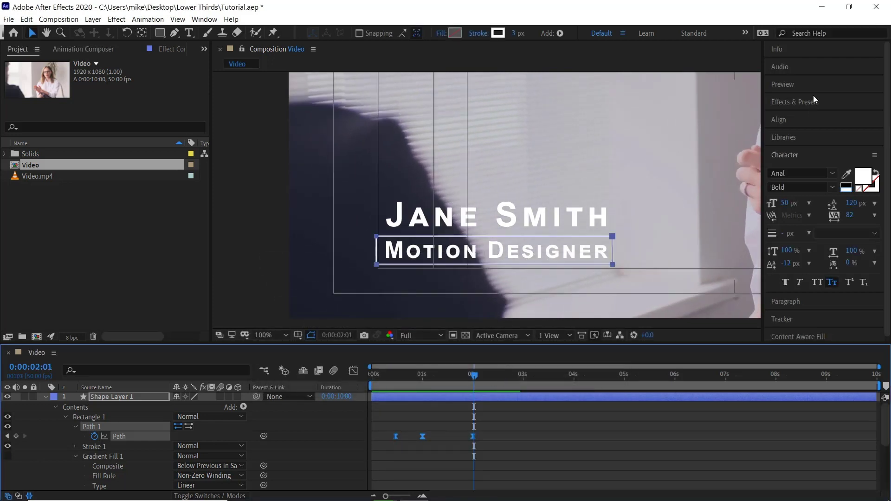
click(809, 101)
click(806, 115)
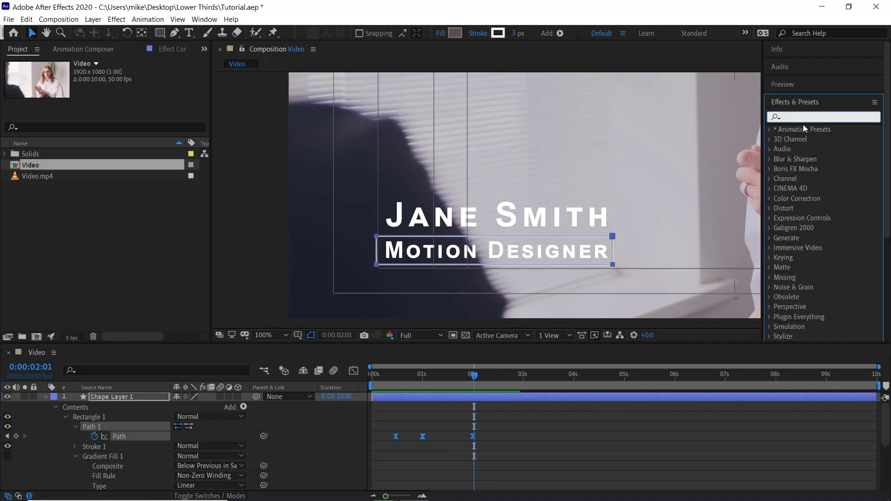
text(echo)
drag(802, 139, 118, 398)
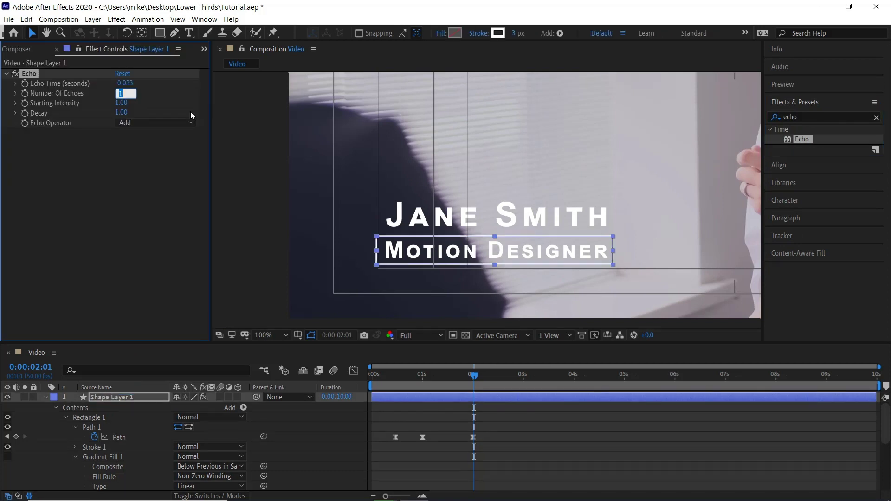
text(5)
key(Return)
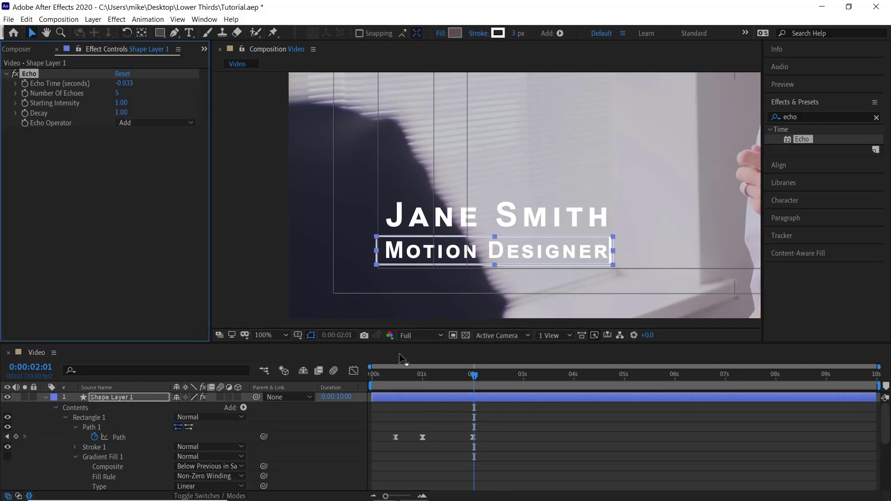
- Preview the echoed outline animation from the start
key(Home)
key(space)
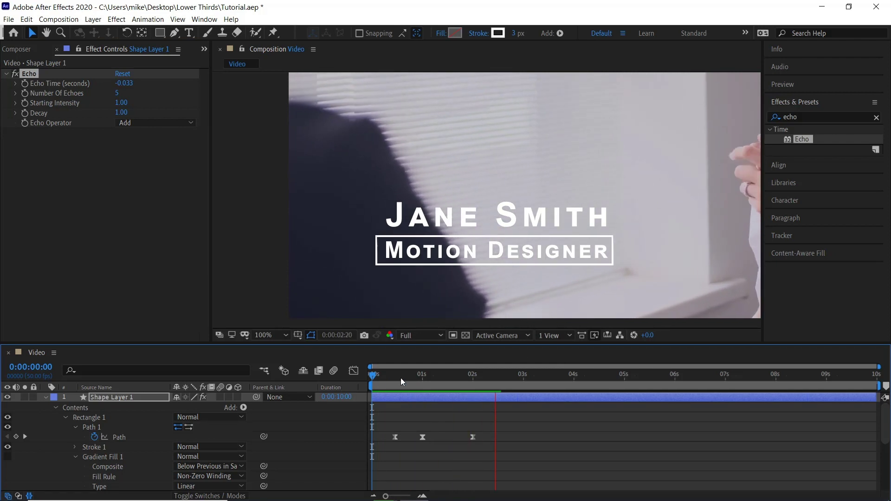
drag(436, 376, 467, 375)
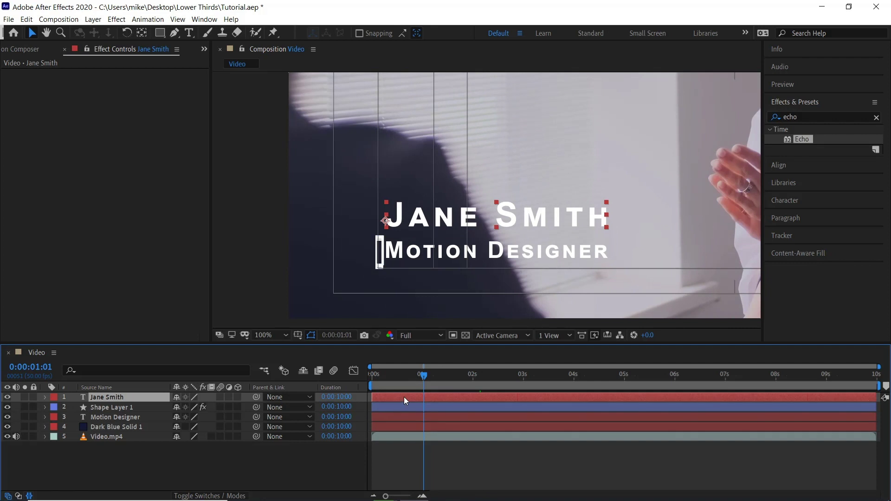
- Enable Position and Opacity keyframes on the Jane Smith layer
key(p)
click(75, 407)
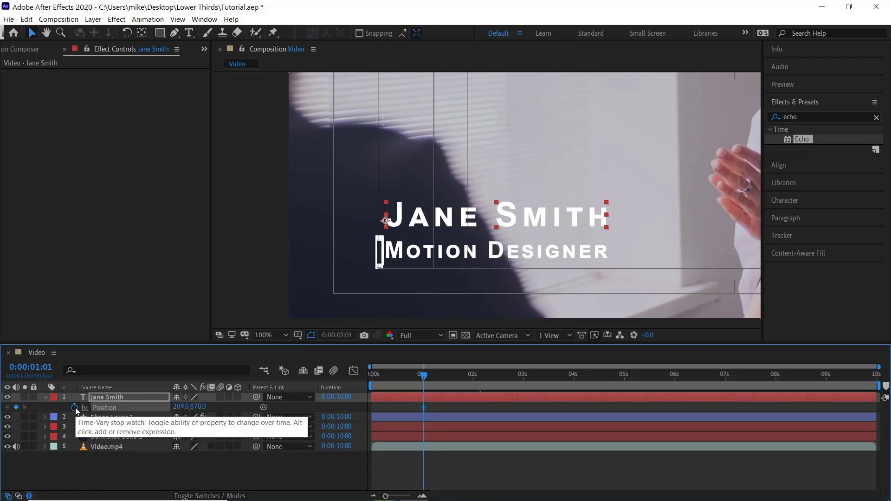
key(t)
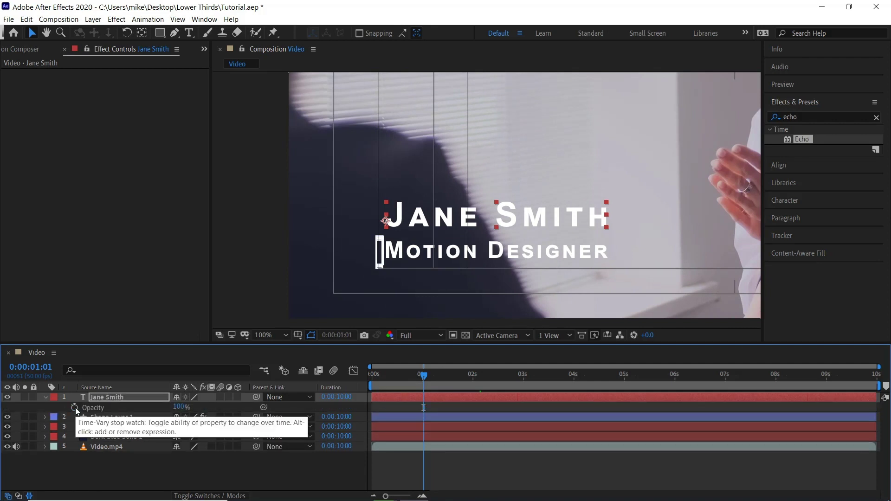
click(75, 408)
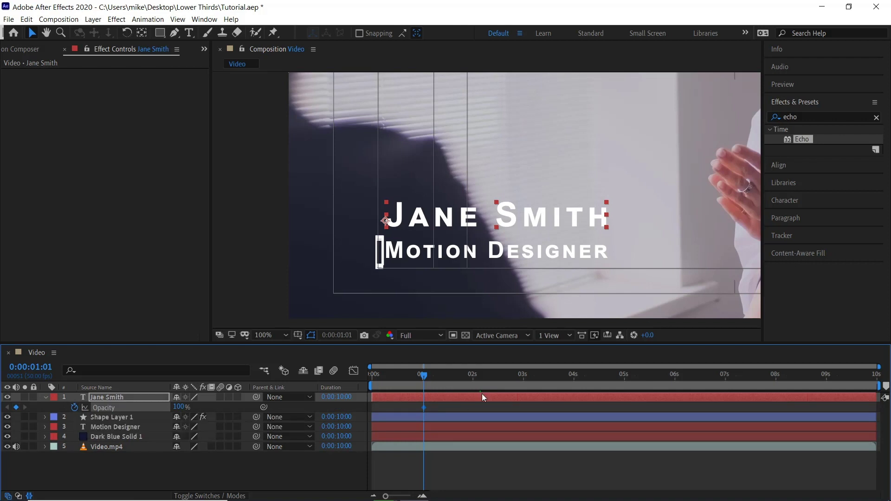
key(u)
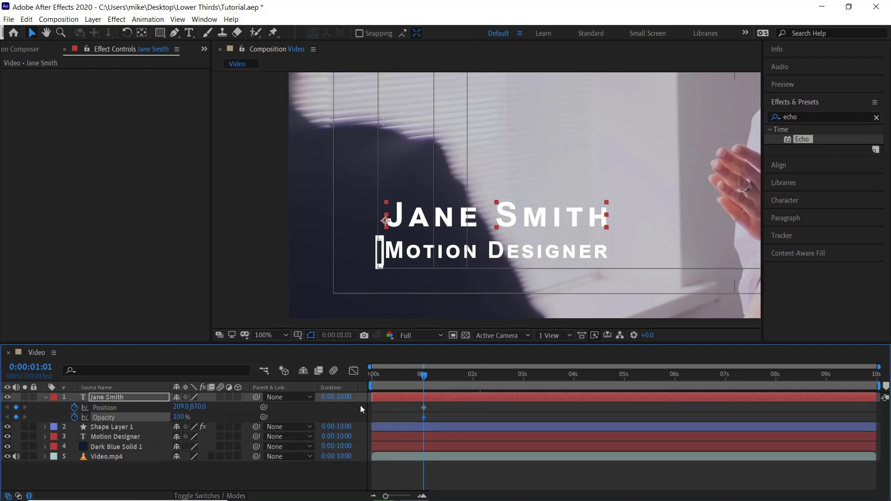
- At 0:00:00:14, move the name down to 209,908 at 0% opacity, then preview
drag(425, 379, 377, 393)
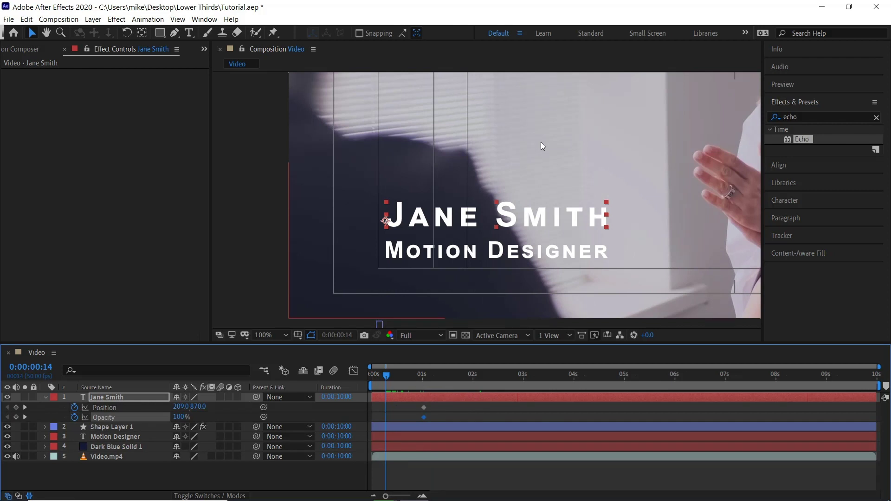
drag(539, 220, 533, 262)
click(182, 418)
text(0)
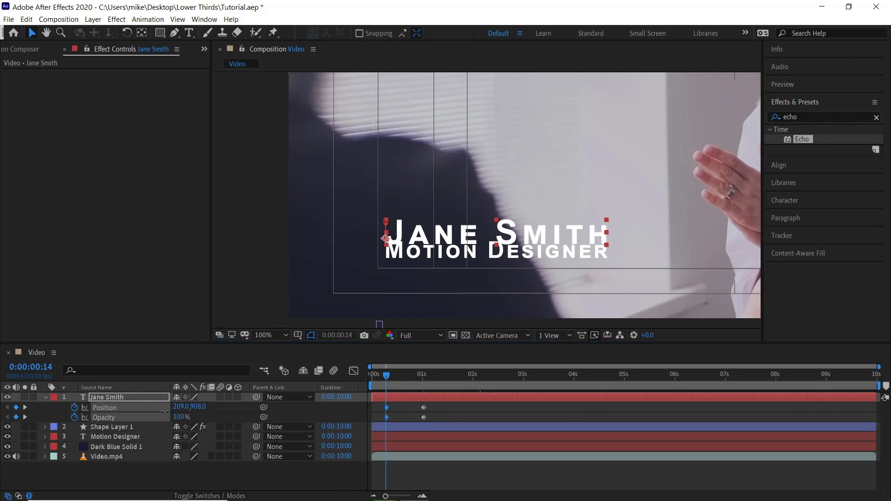
key(Return)
key(space)
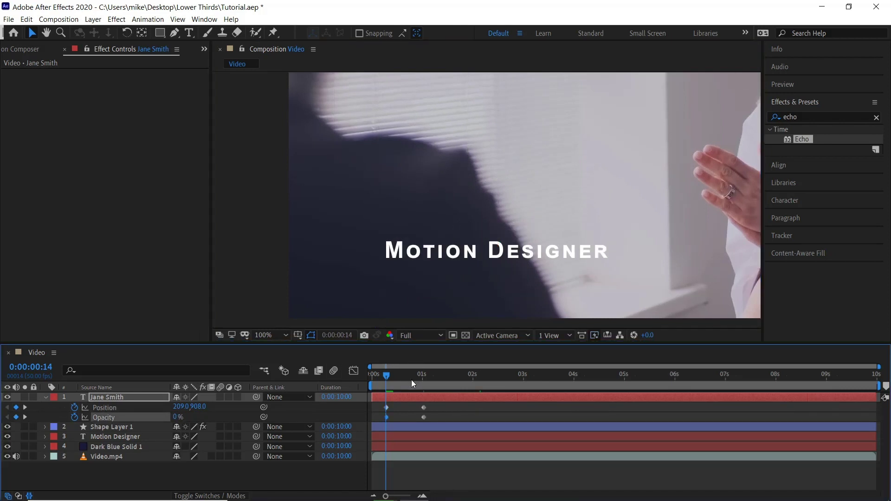
- Add a Scale animator to Motion Designer with scale set to 0%
click(90, 436)
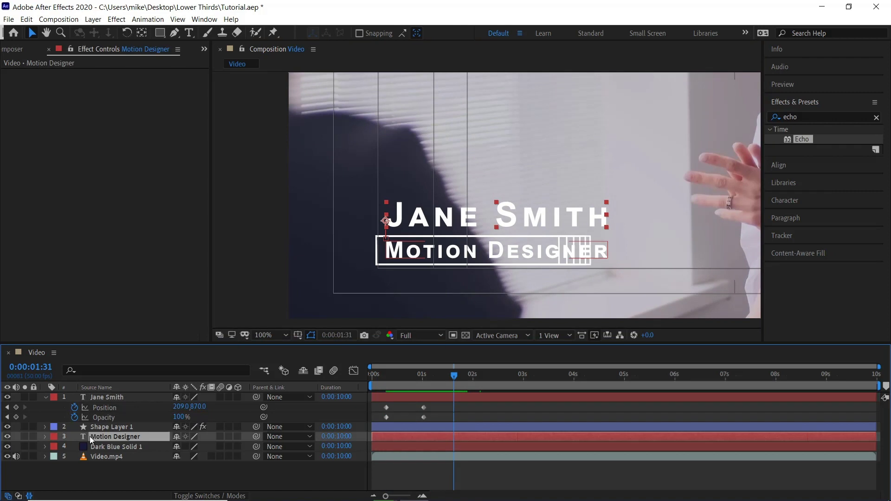
click(45, 398)
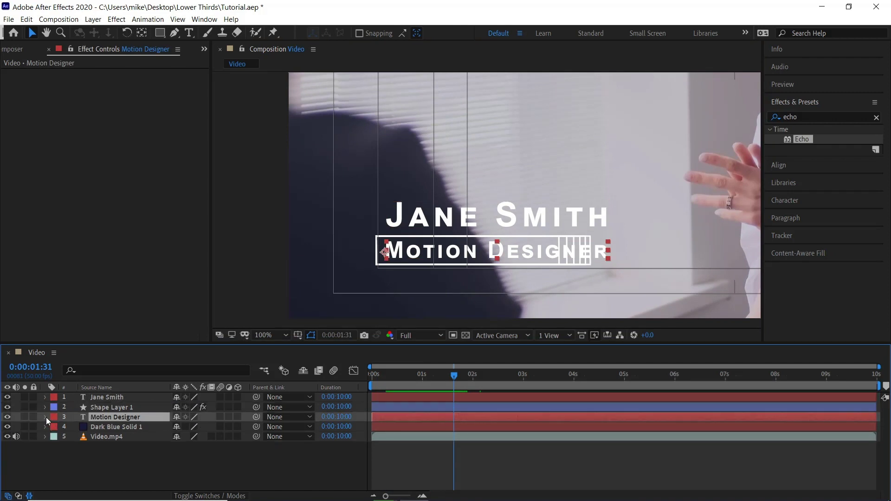
click(44, 417)
click(243, 428)
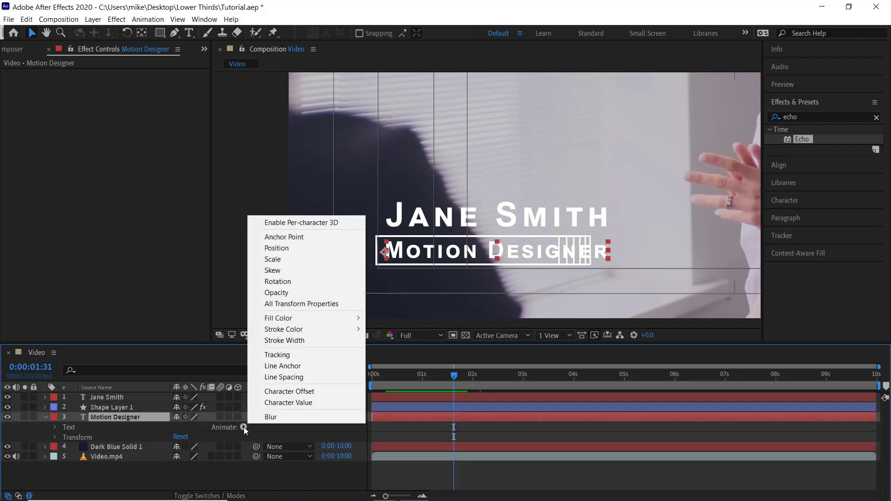
click(315, 262)
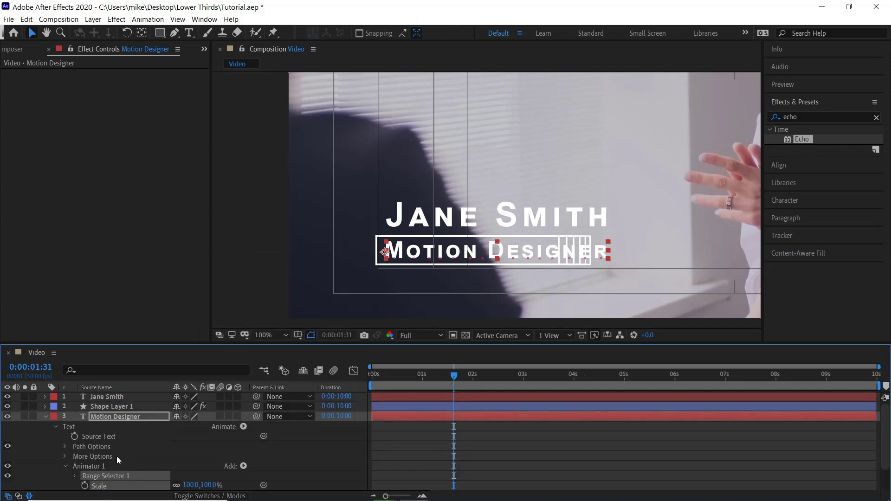
scroll(119, 452, down, 2)
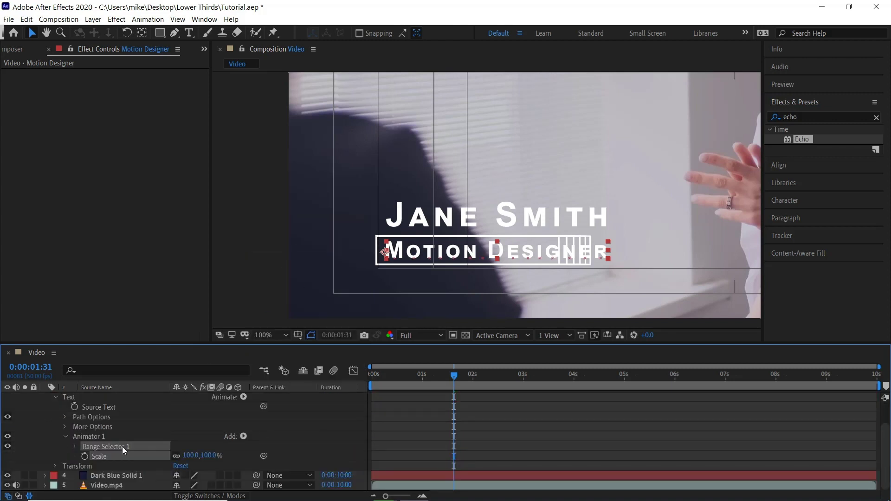
click(75, 447)
scroll(211, 441, down, 2)
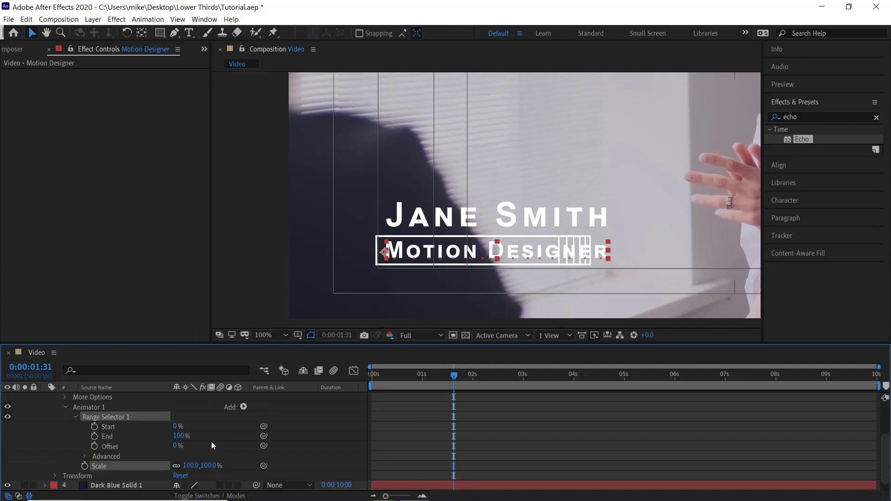
click(192, 466)
key(Return)
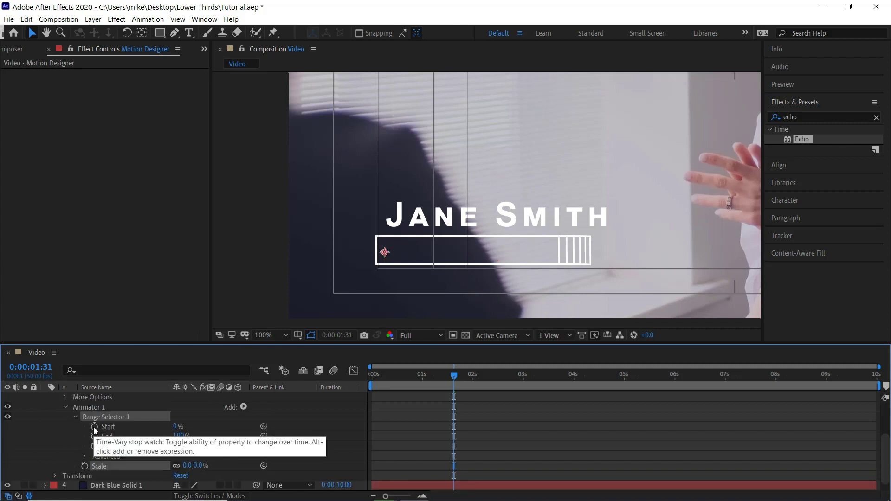
- Keyframe Range Selector Start from 0% to 100%, retime the keyframes to follow the name, and preview
click(94, 427)
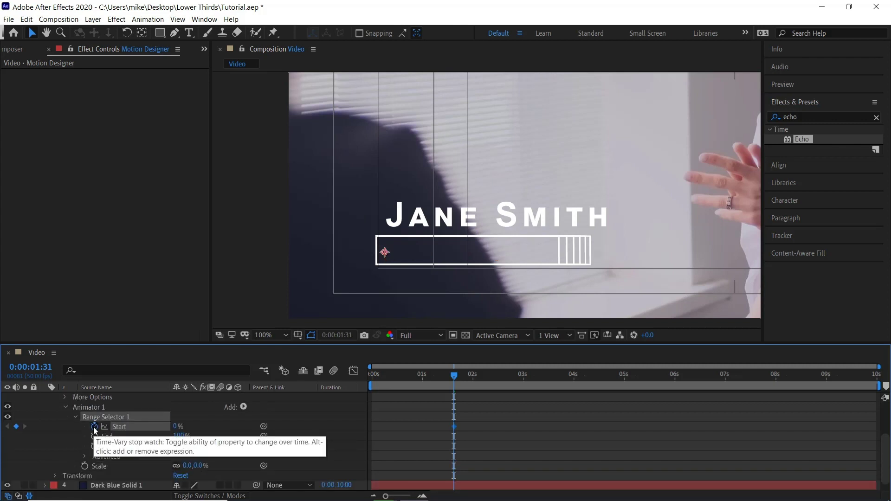
click(483, 375)
key(space)
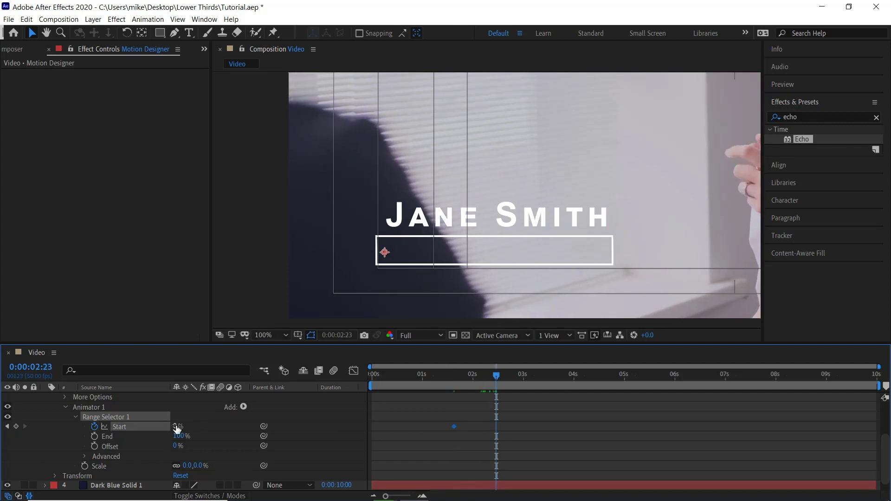
drag(177, 429, 288, 425)
click(453, 370)
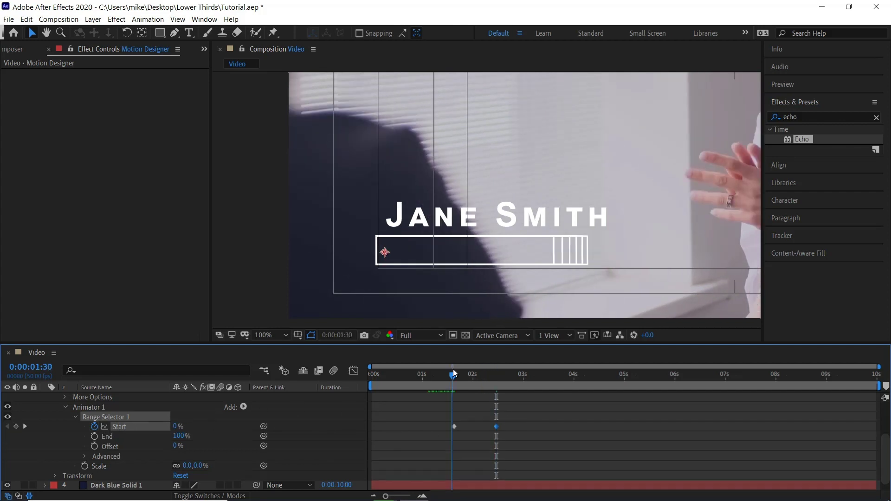
drag(438, 419, 487, 427)
click(483, 427)
drag(453, 374, 370, 366)
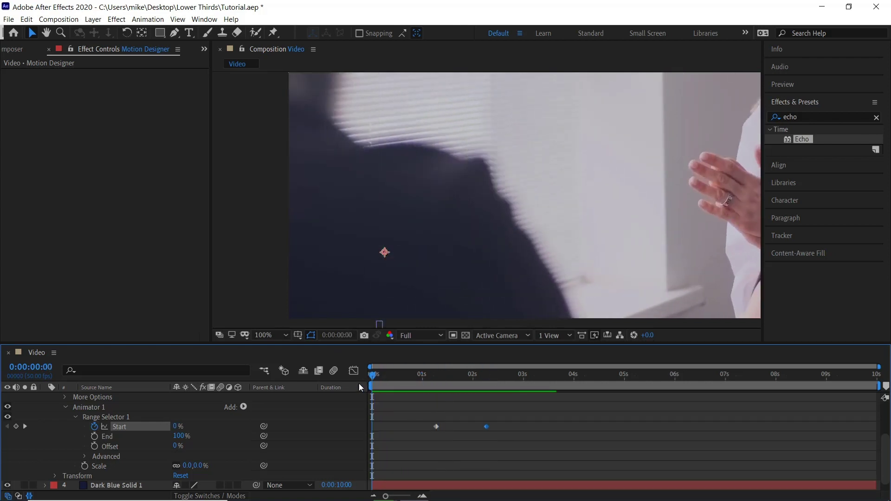
key(space)
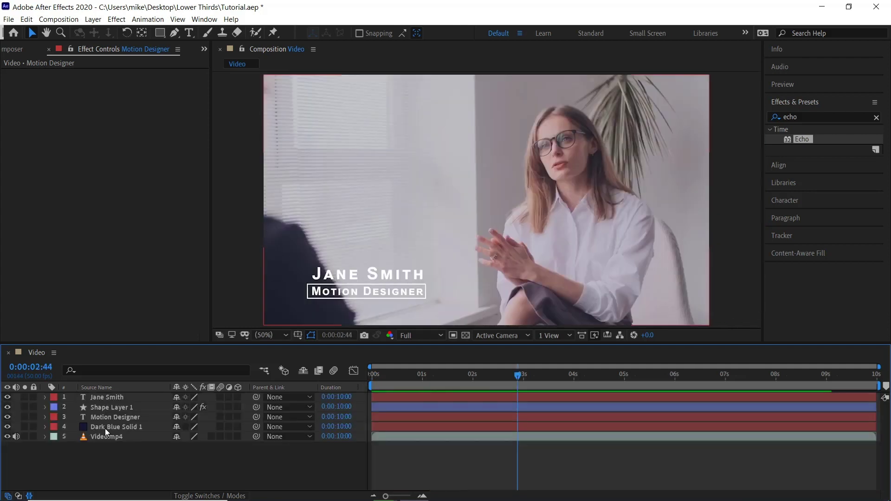
- Hide the Dark Blue Solid 1 layer
click(105, 427)
click(8, 427)
click(8, 426)
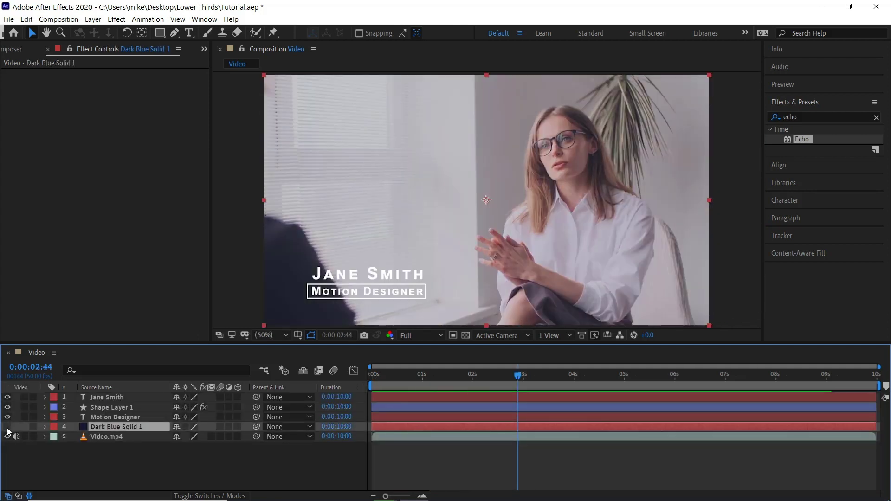
click(7, 427)
- Give Jane Smith a Drop Shadow with distance 0, softness 34 and a dark blue colour
click(774, 118)
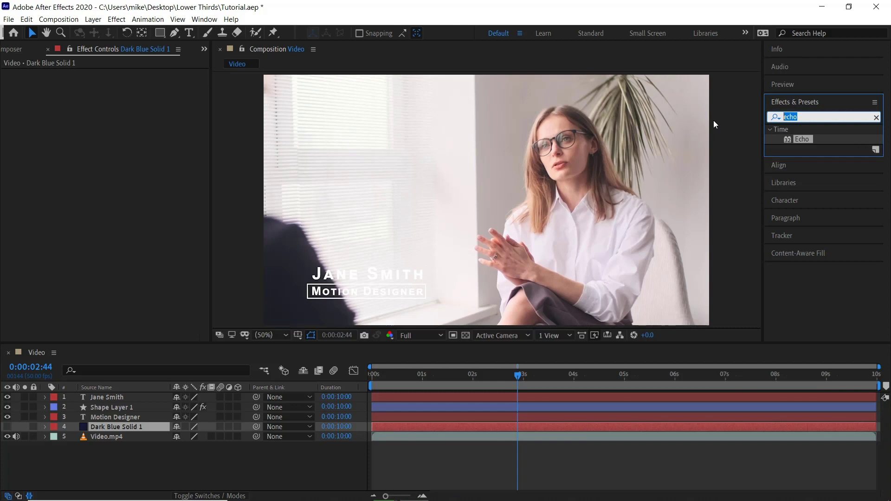
text(drop s)
click(107, 397)
double_click(824, 139)
scroll(328, 291, up, 4)
drag(120, 135, 83, 140)
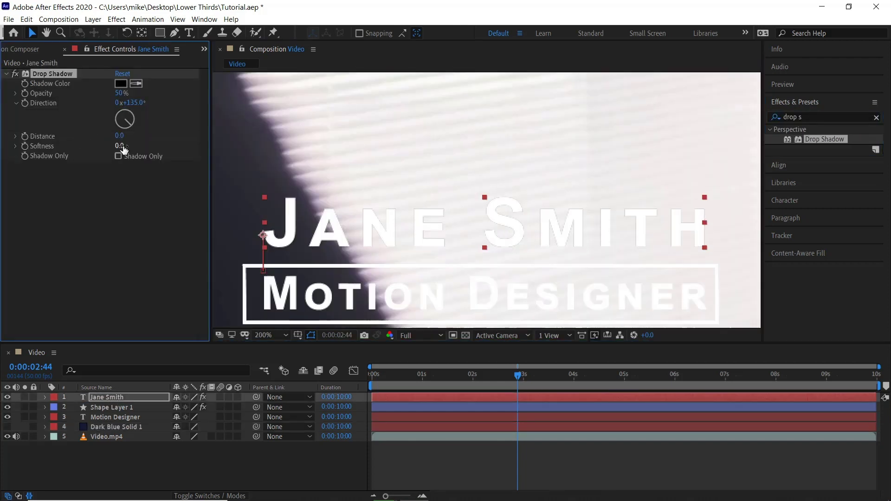
drag(119, 146, 142, 151)
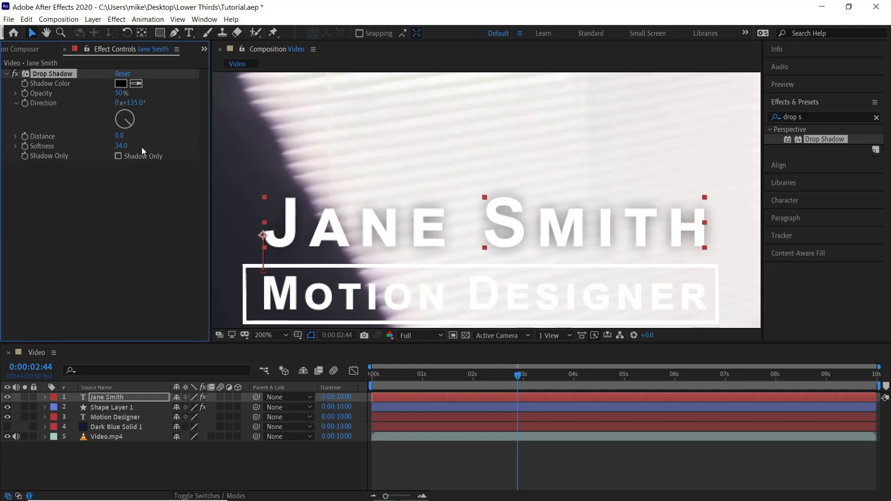
click(122, 85)
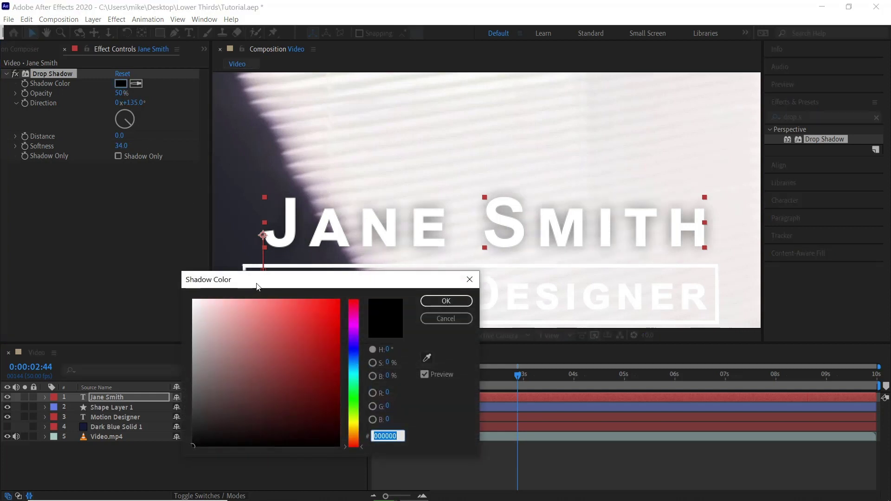
click(355, 277)
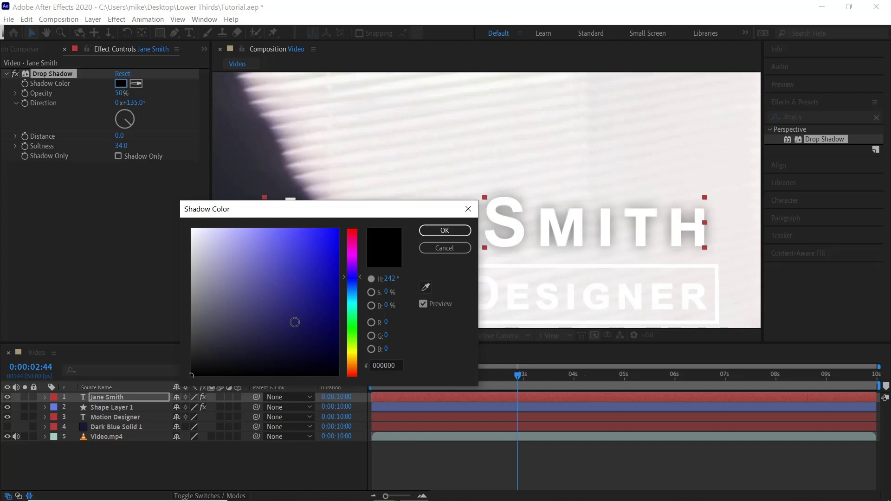
drag(295, 322, 302, 339)
key(Return)
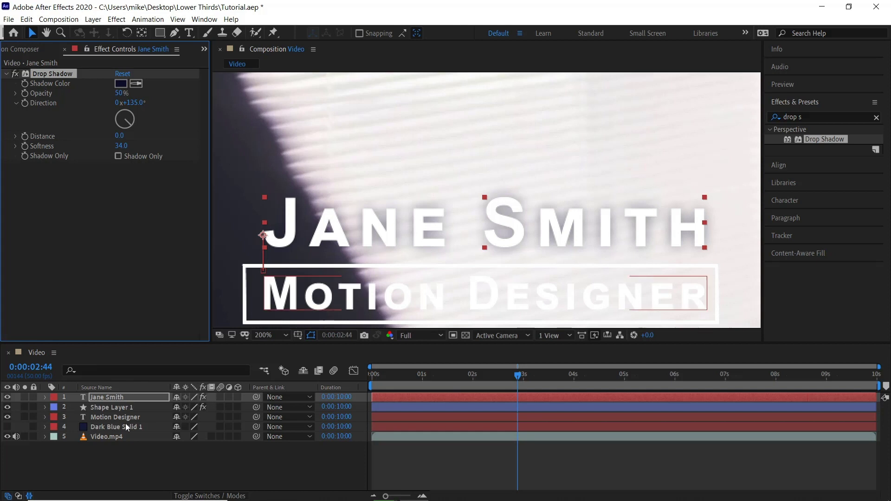
- Paste the drop shadow onto Shape Layer 1 and Motion Designer
click(127, 407)
key(ctrl+v)
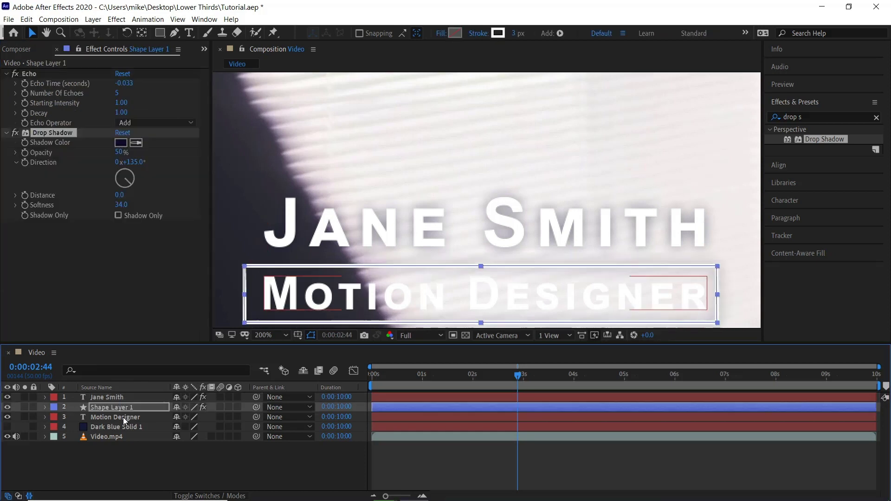
click(123, 417)
key(ctrl+v)
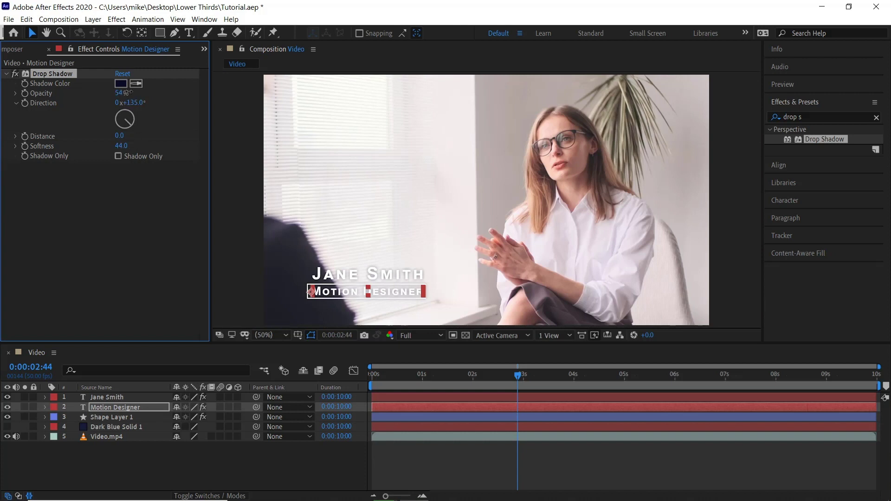
- Raise the name's shadow softness to 64, increase its opacity, and preview
key(ctrl+Up)
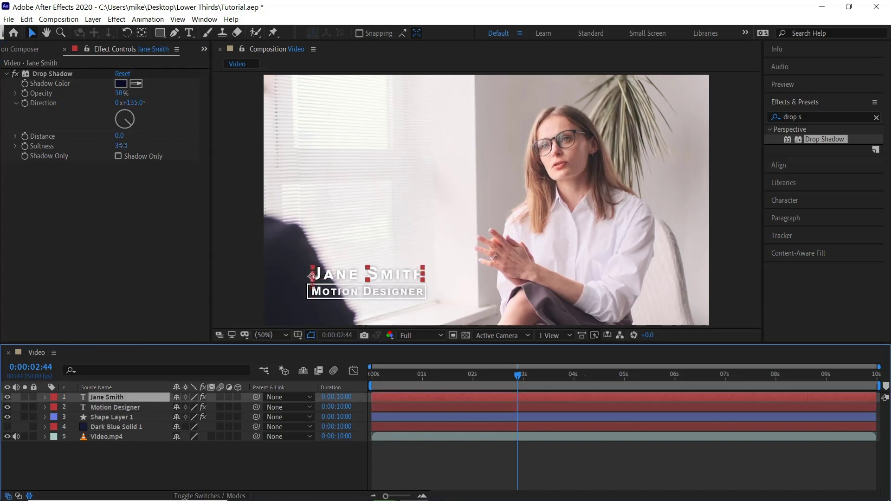
drag(119, 146, 134, 147)
drag(121, 95, 140, 86)
key(space)
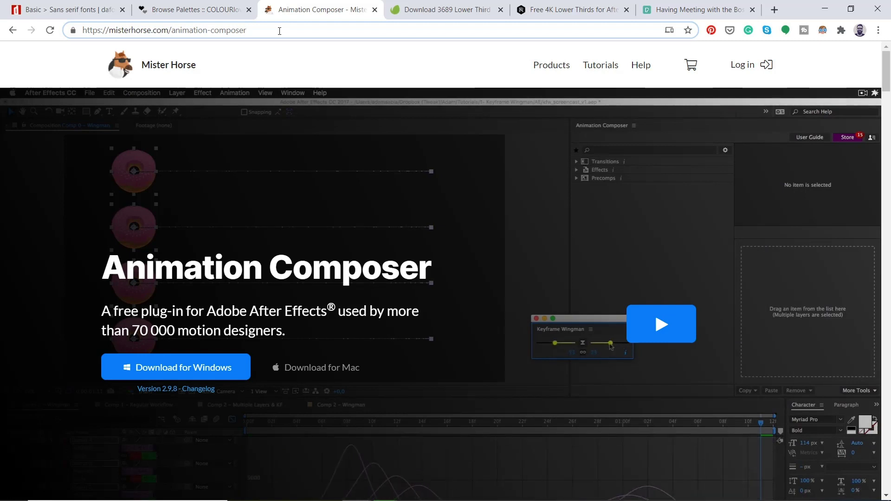
- Select the misterhorse.com/animation-composer page address in Chrome
drag(280, 27, 89, 31)
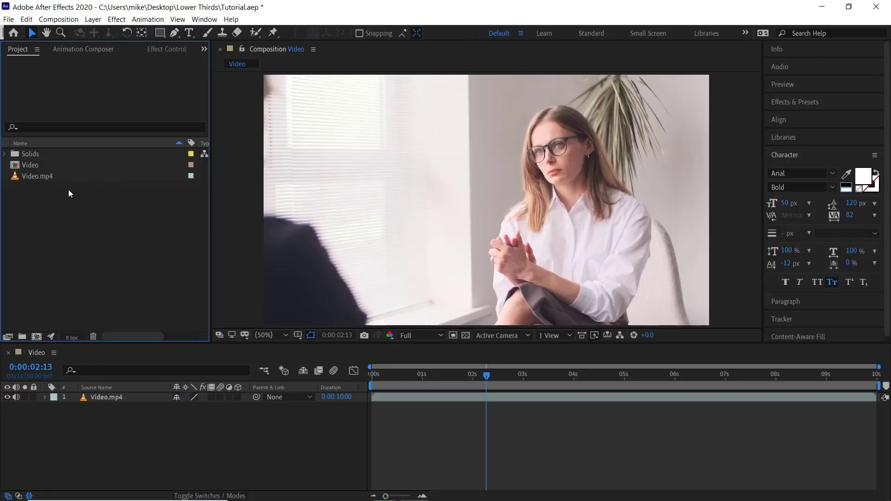
- Import colours.jpg into the project and place it as a layer above Video.mp4
right_click(54, 213)
mouse_move(150, 266)
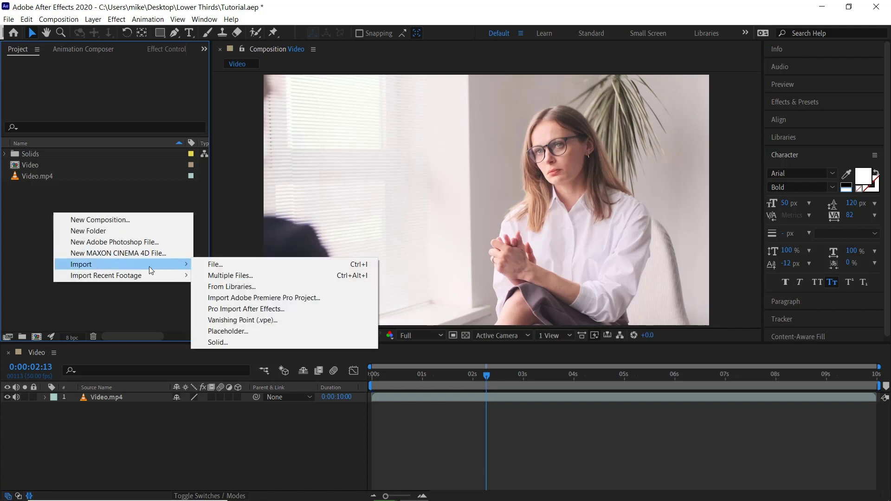
click(237, 266)
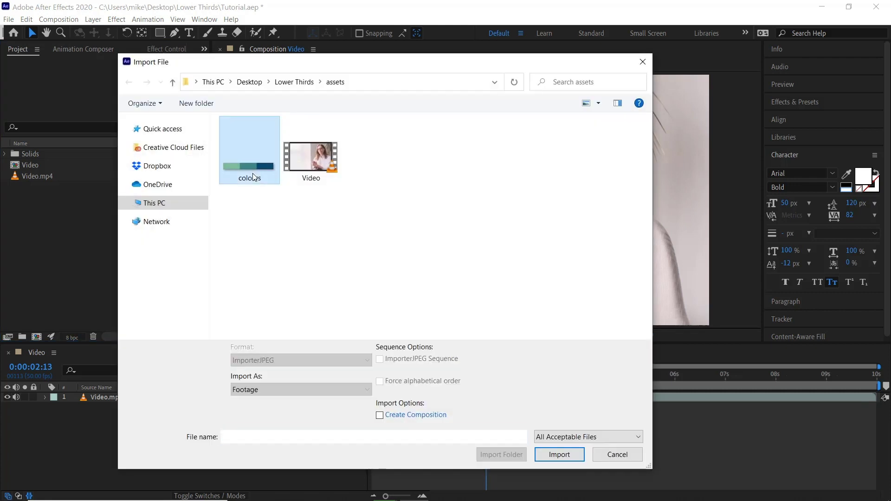
double_click(251, 167)
drag(39, 152, 356, 133)
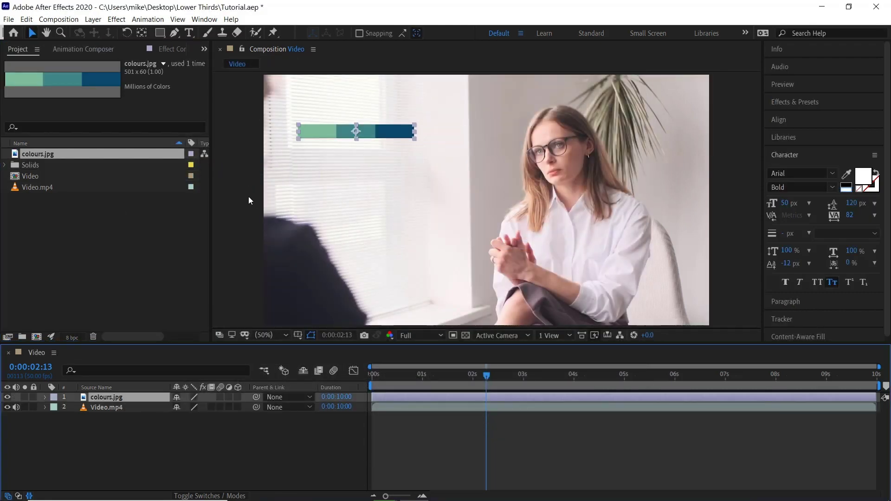
- Add a 'Jane Smith' text layer coloured dark blue sampled from the colour bar
click(249, 201)
key(ctrl+t)
click(346, 167)
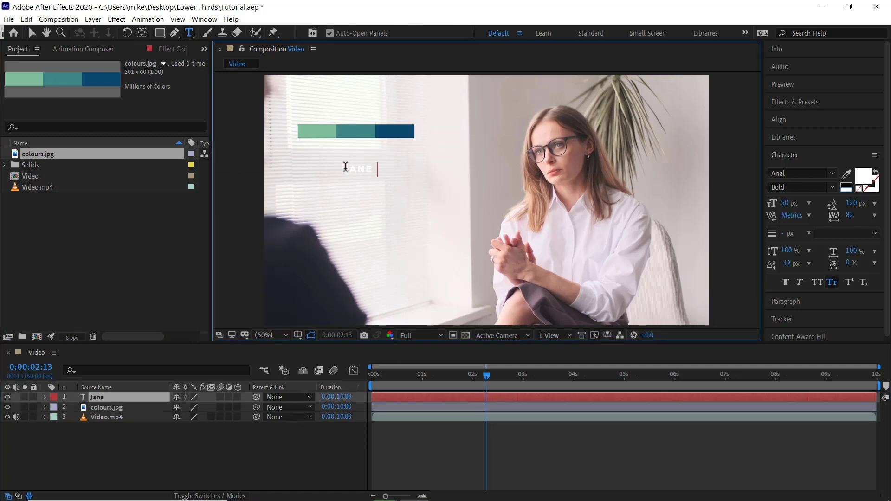
text(Jane Smith)
key(Escape)
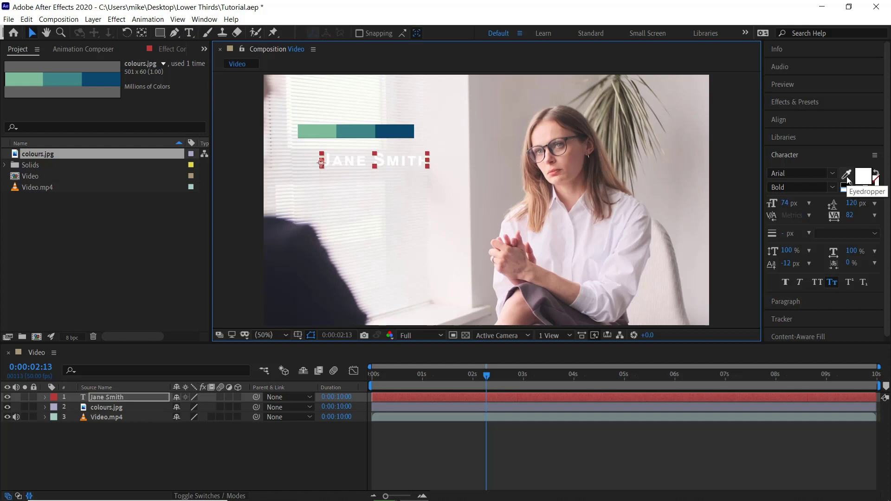
click(846, 175)
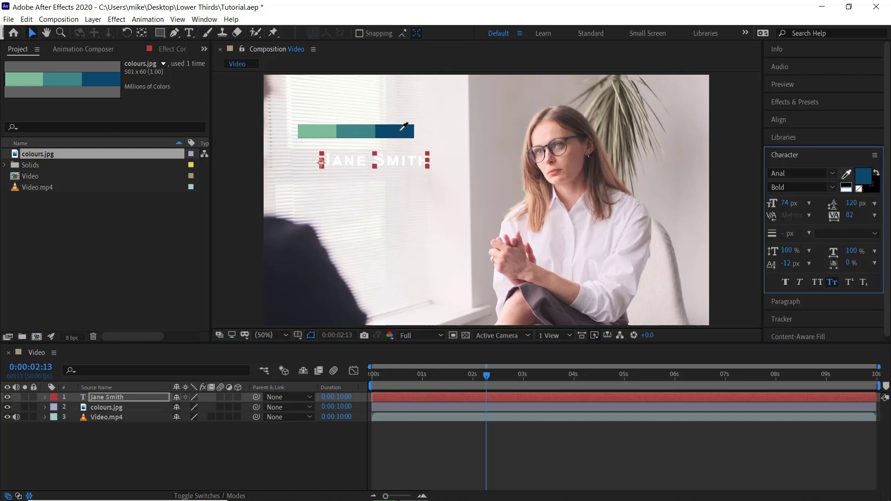
click(403, 126)
- Add a 'Motion Designner' text line below and colour it teal sampled from the bar
key(ctrl+t)
click(320, 197)
text(Motio)
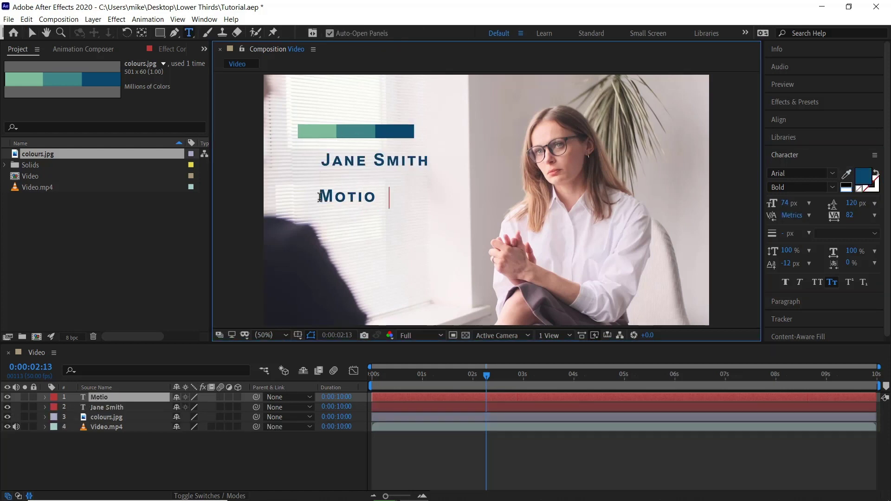
text(n Designner)
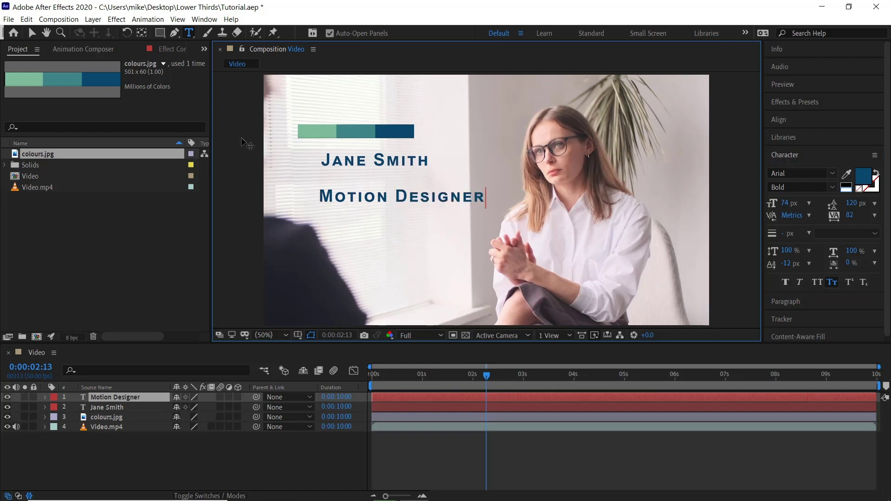
key(Escape)
key(v)
scroll(346, 152, up, 2)
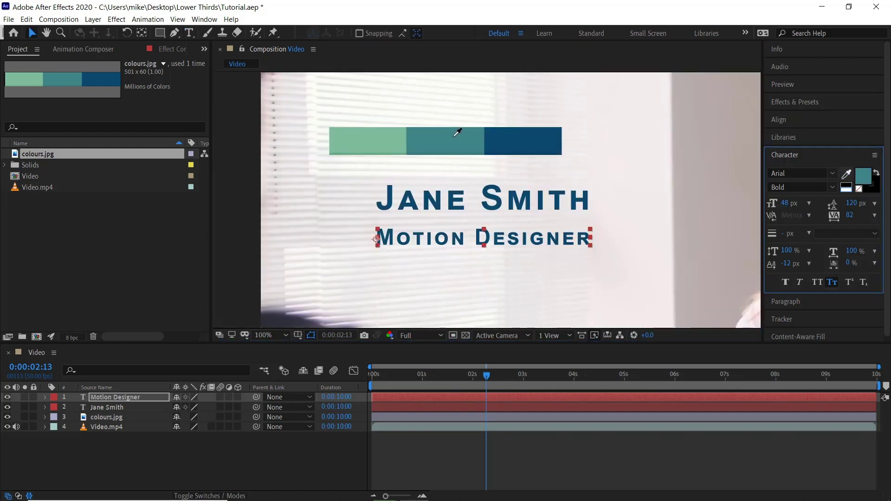
click(458, 133)
key(period)
click(257, 405)
key(q)
click(149, 470)
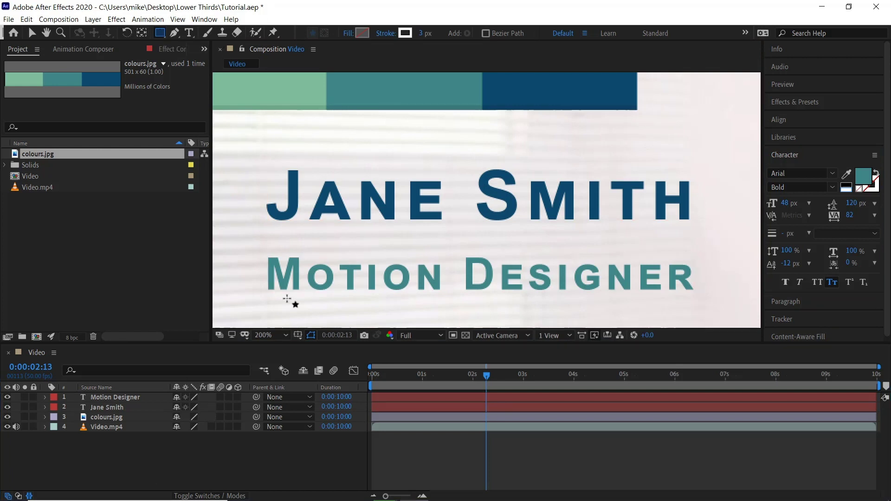
- Draw a thin rectangle between the two text lines and set its stroke to None
mouse_move(266, 232)
mouse_down()
mouse_move(468, 253)
mouse_move(689, 241)
mouse_up()
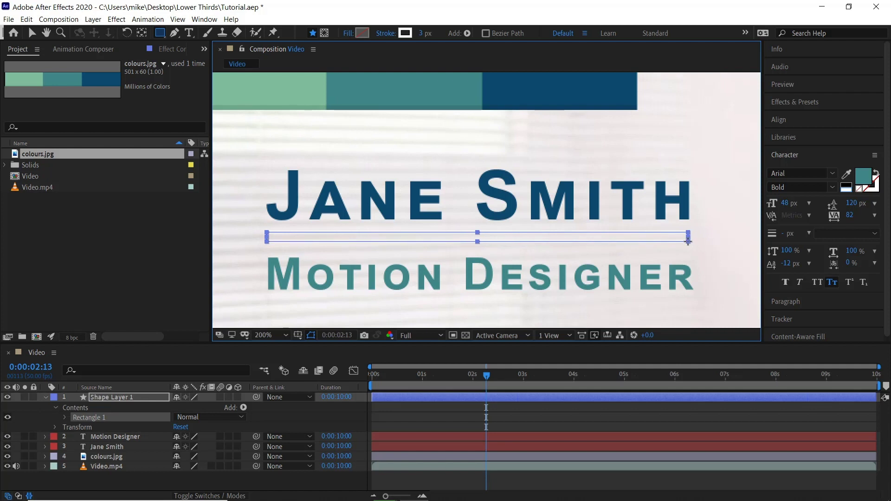
alt+click(405, 34)
alt+click(404, 33)
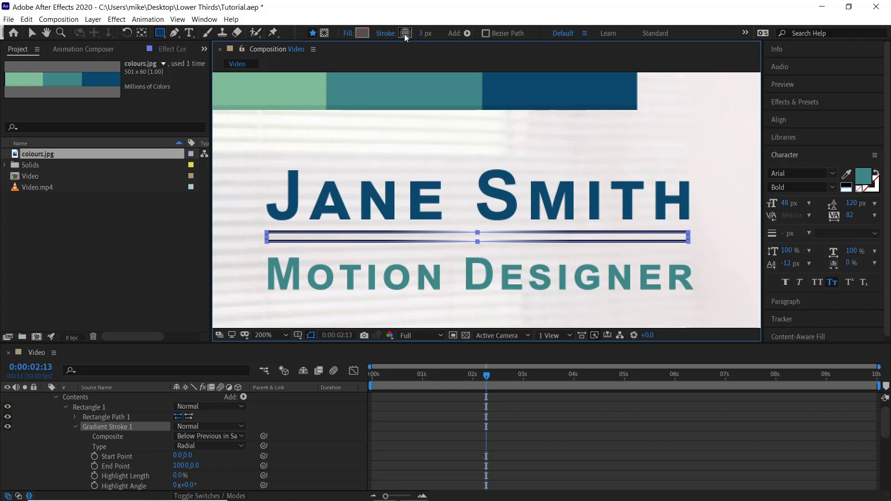
alt+click(405, 34)
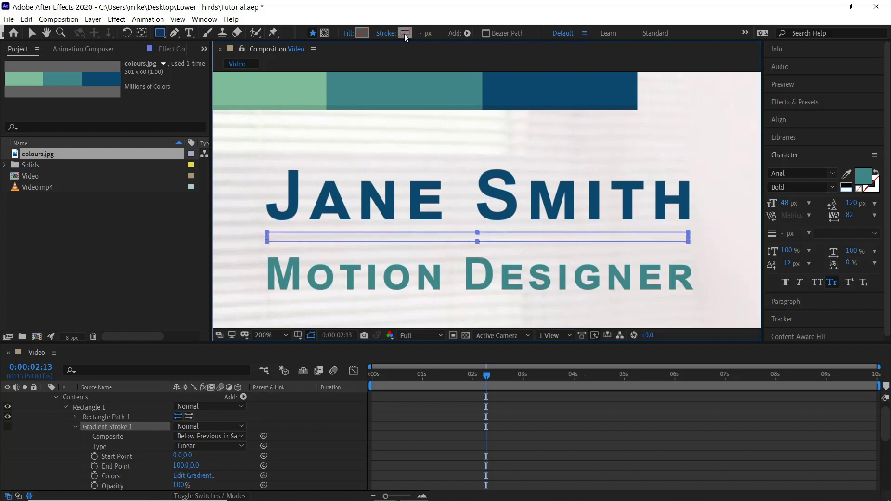
- Fill the line with light green 7CBC9B sampled from the colour bar
click(360, 33)
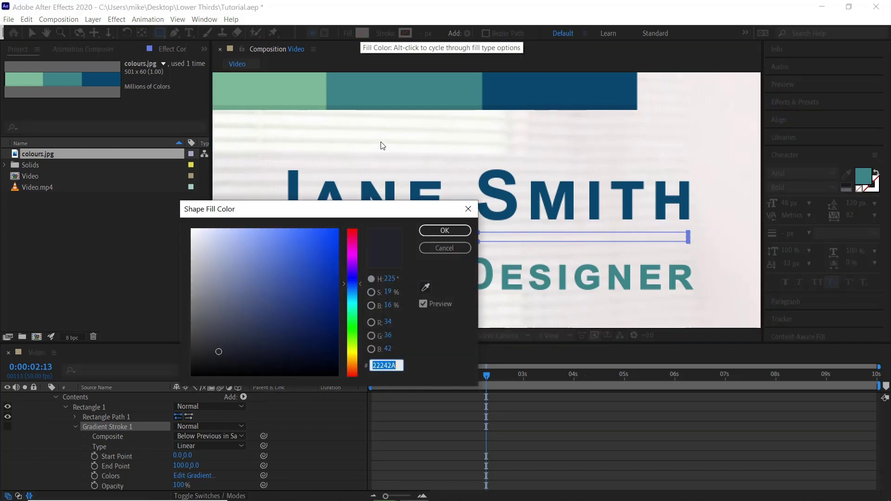
click(427, 288)
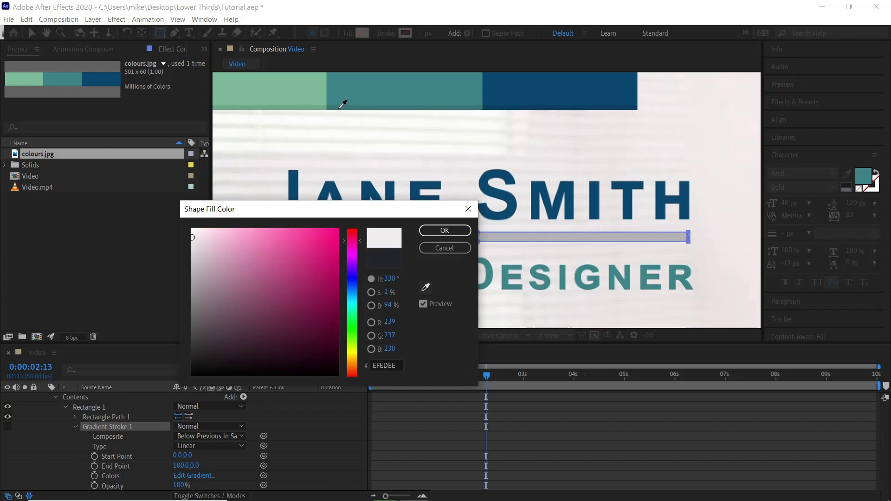
click(292, 82)
click(445, 230)
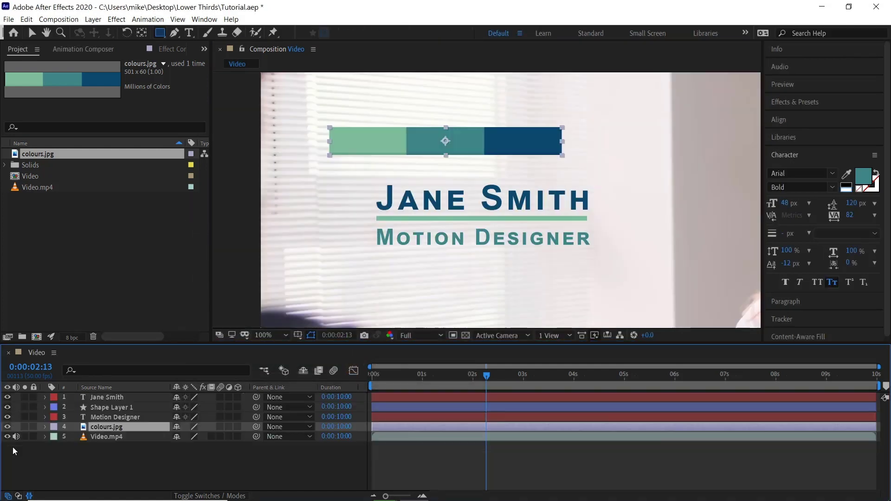
- Hide colours.jpg and select the Jane Smith and Motion Designer layers for positioning
click(8, 427)
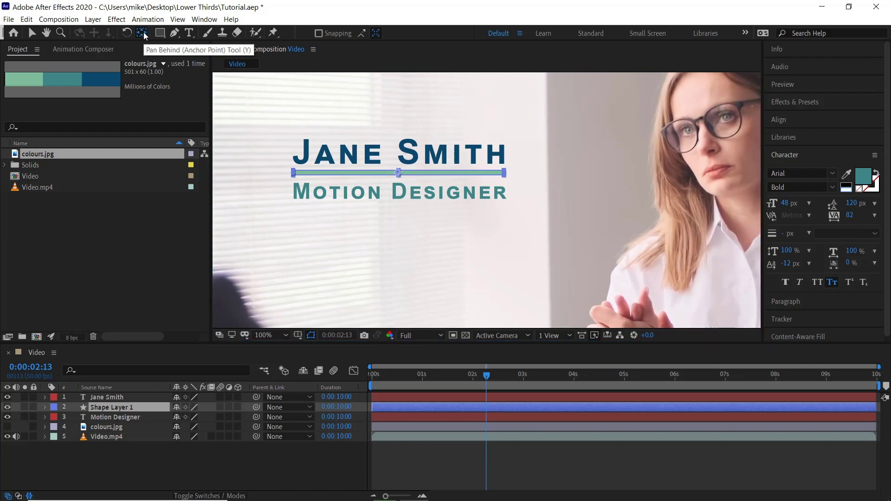
key(ctrl+Up)
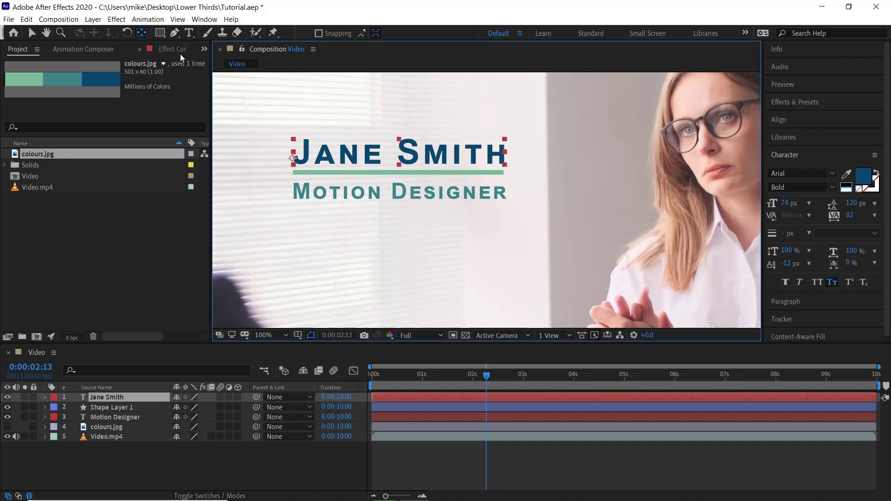
key(ctrl+Down)
key(ctrl+Down)
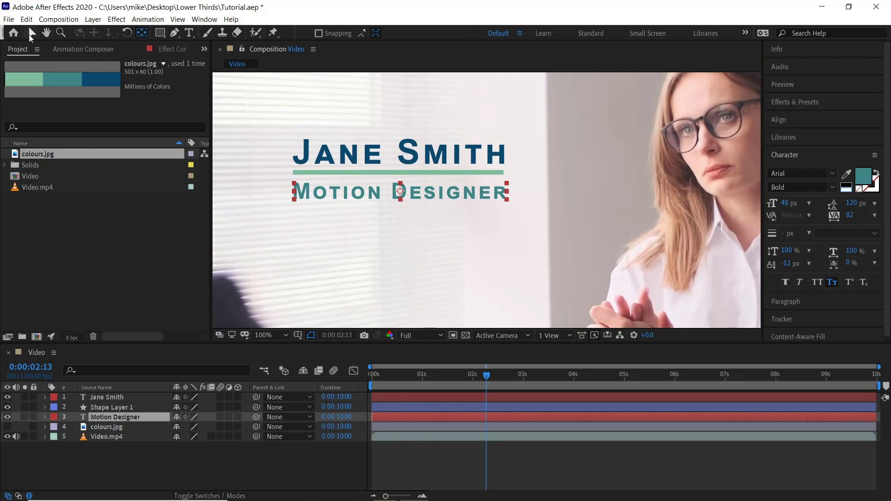
click(30, 33)
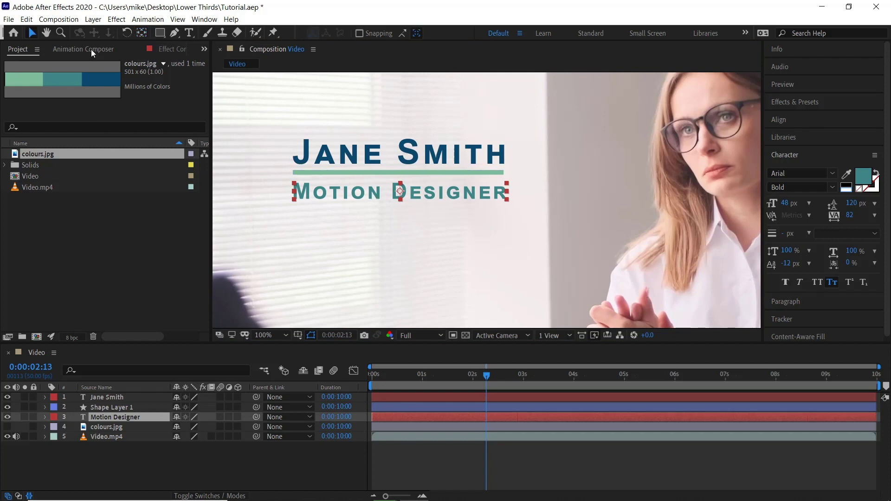
- Open Animation Composer and preview Text > Animate Characters > Scale > Basic > Scale Characters From Start 2
click(205, 20)
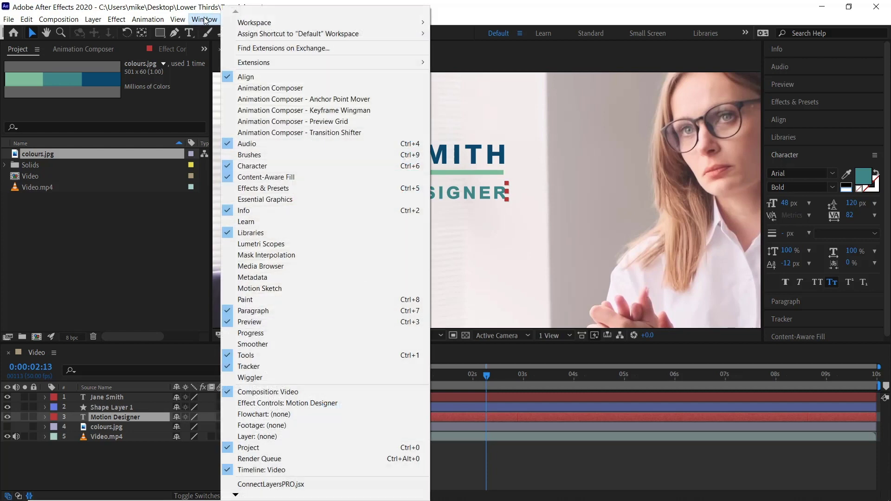
click(283, 88)
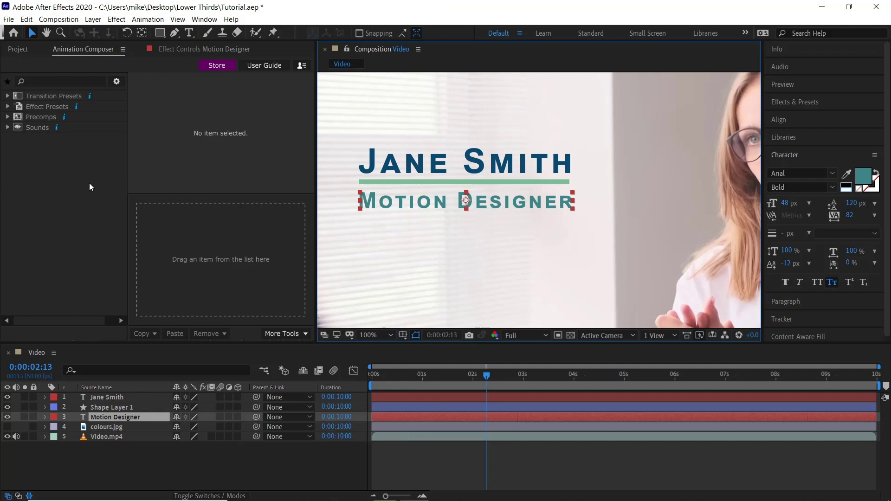
click(8, 96)
click(19, 127)
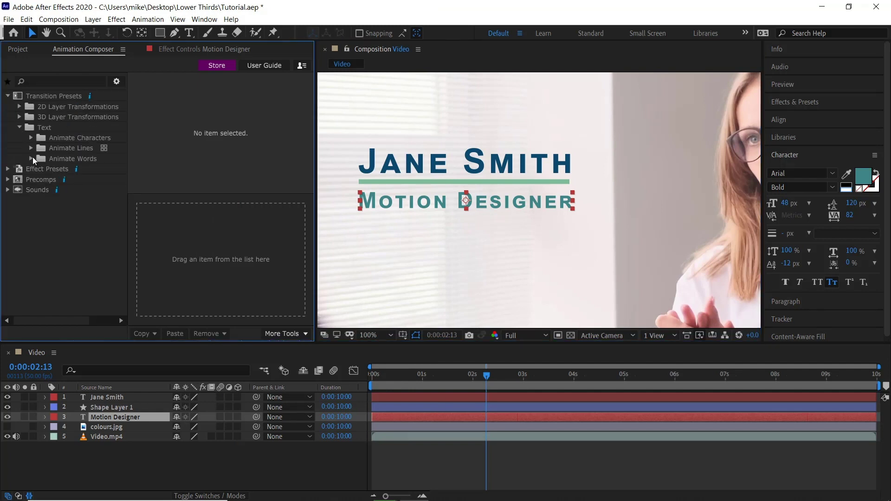
click(31, 137)
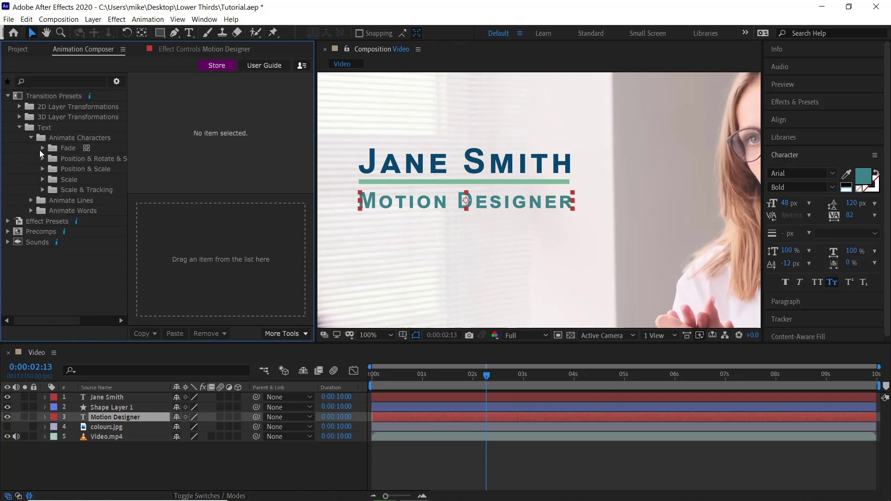
click(42, 180)
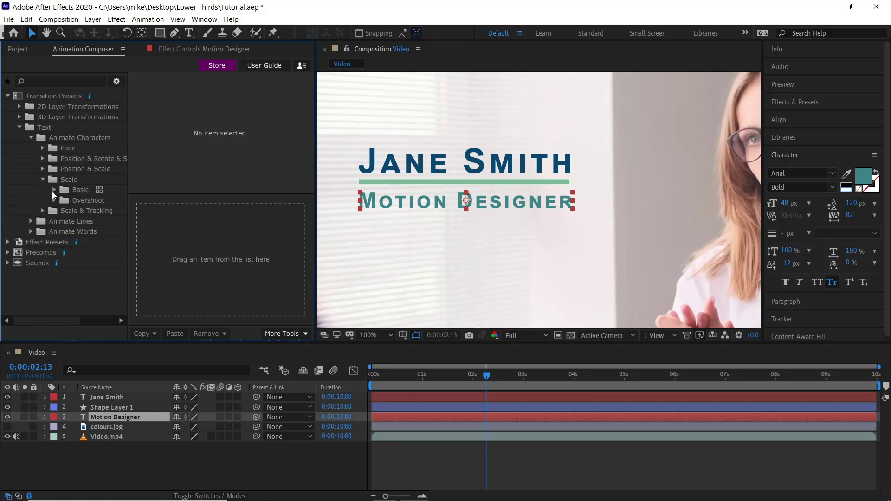
click(53, 191)
click(95, 221)
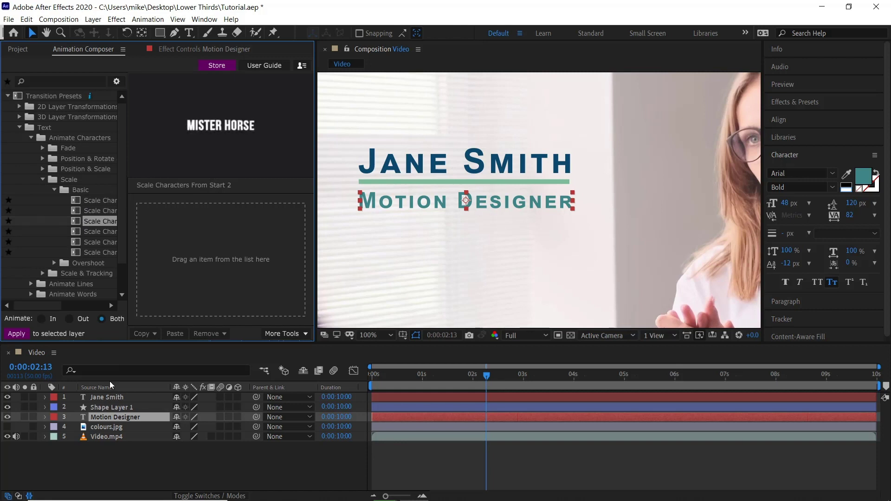
- Apply Scale Characters From Start 2 to the Jane Smith layer and preview it
click(119, 399)
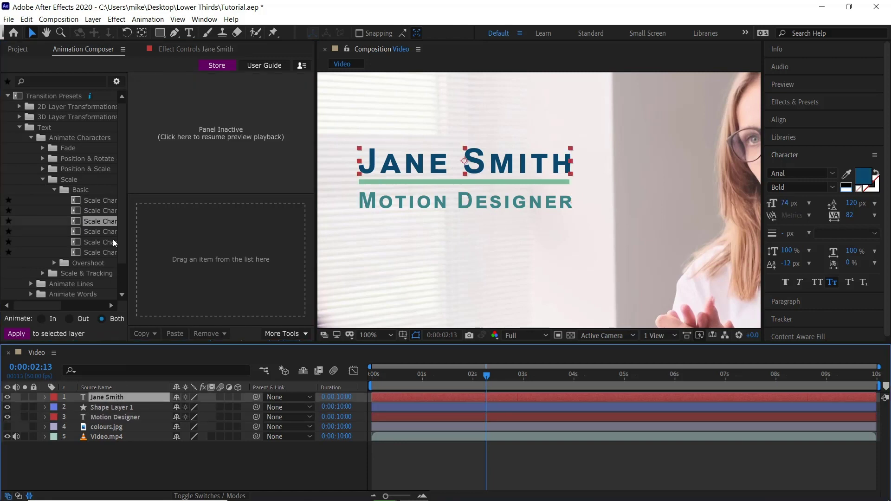
drag(96, 225, 182, 255)
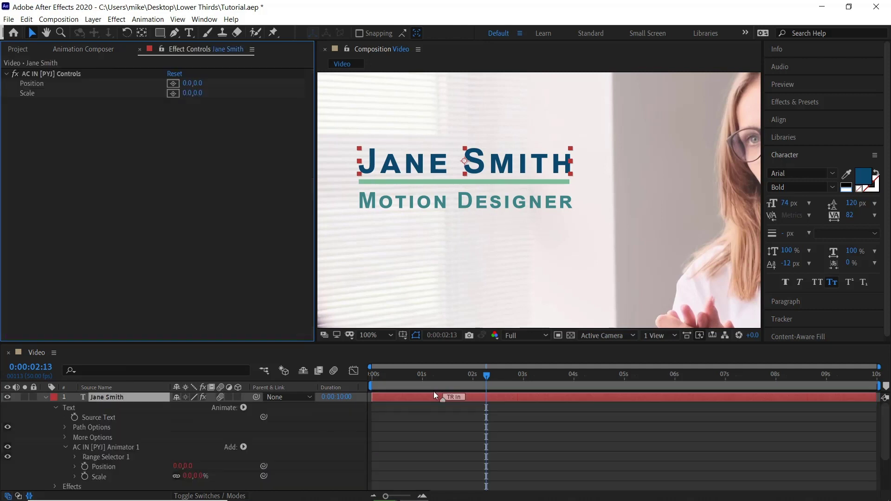
key(Home)
key(space)
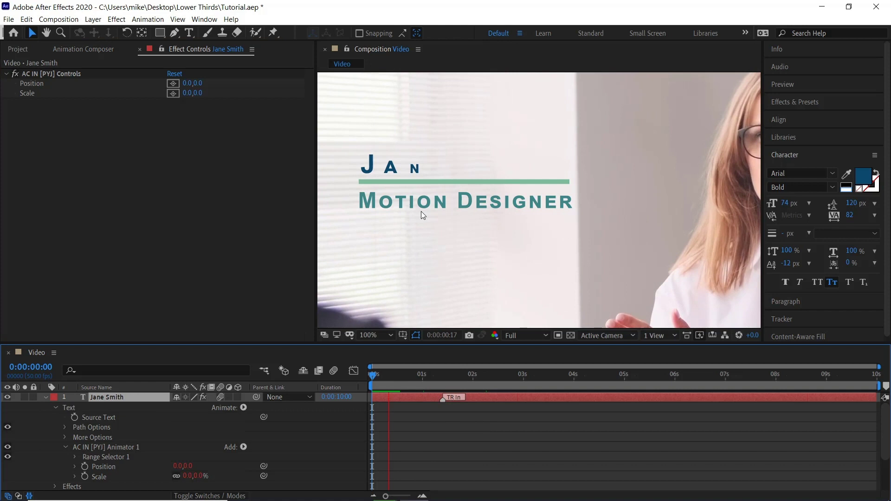
click(437, 378)
- Retime Jane Smith's TR In marker to start around 1.5 s and replay
drag(444, 400, 525, 400)
key(Home)
key(space)
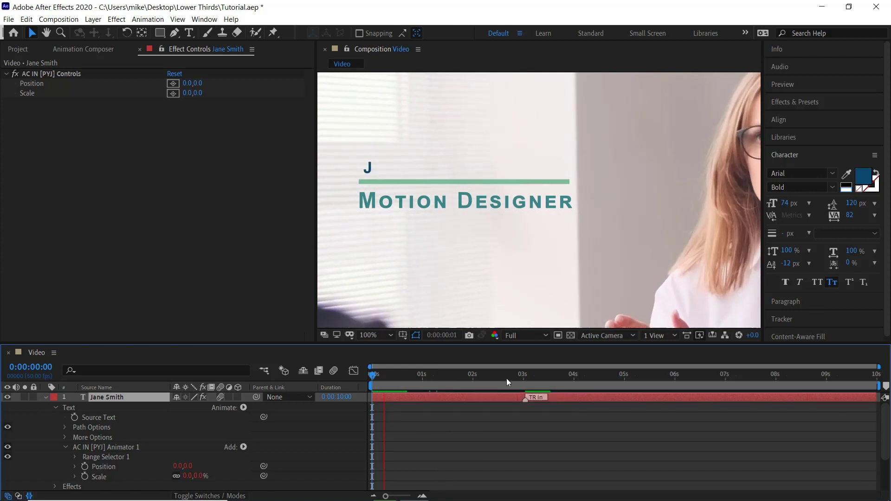
click(515, 377)
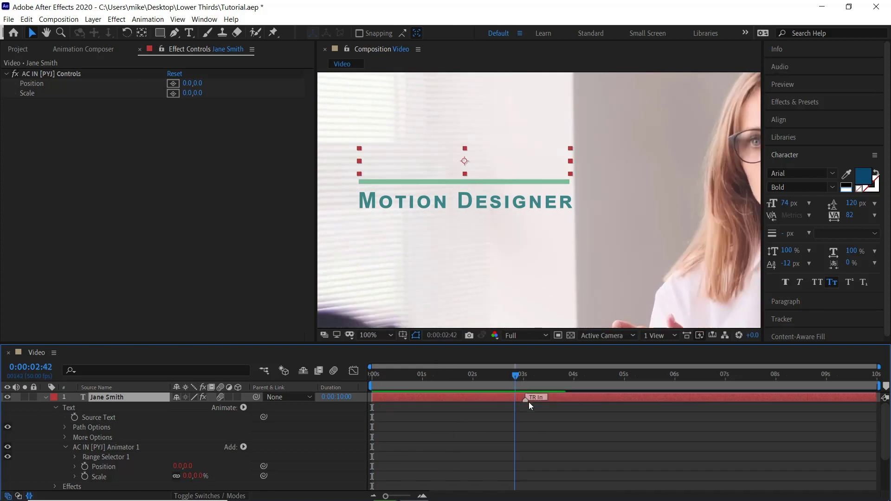
drag(525, 402, 443, 409)
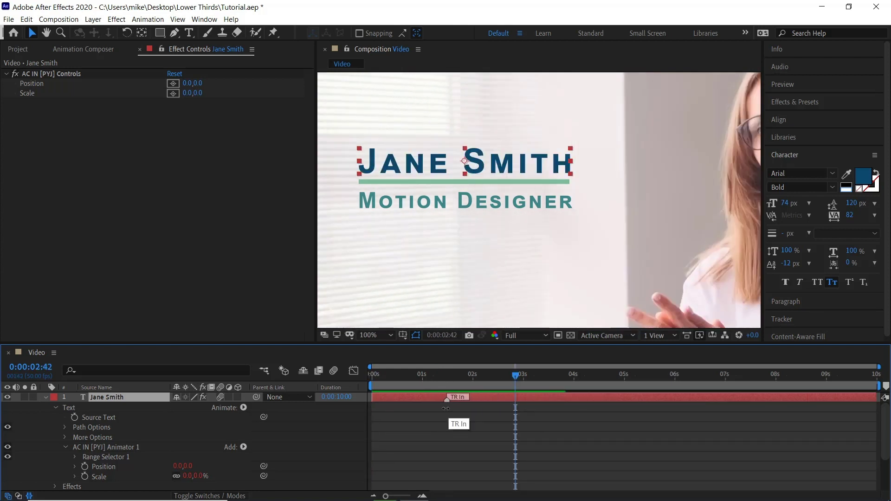
key(Home)
key(space)
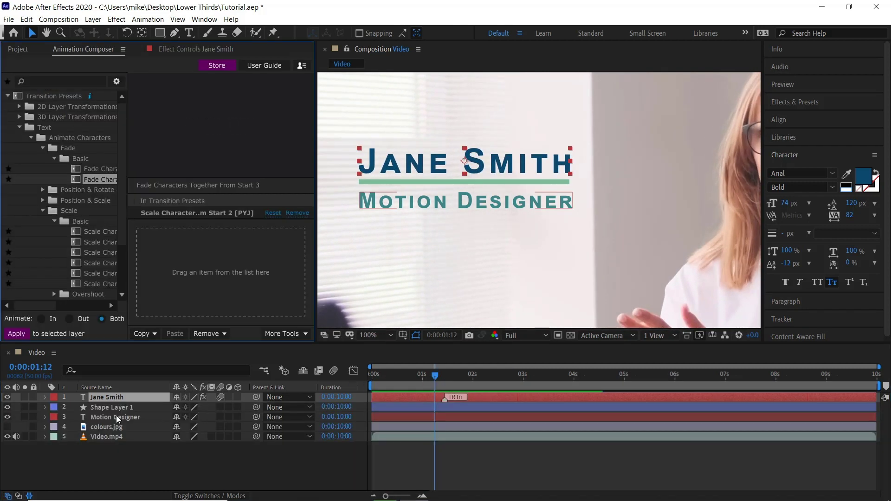
- Apply Fade Characters Together From Start 3 as Motion Designer's In animation and preview both
click(117, 419)
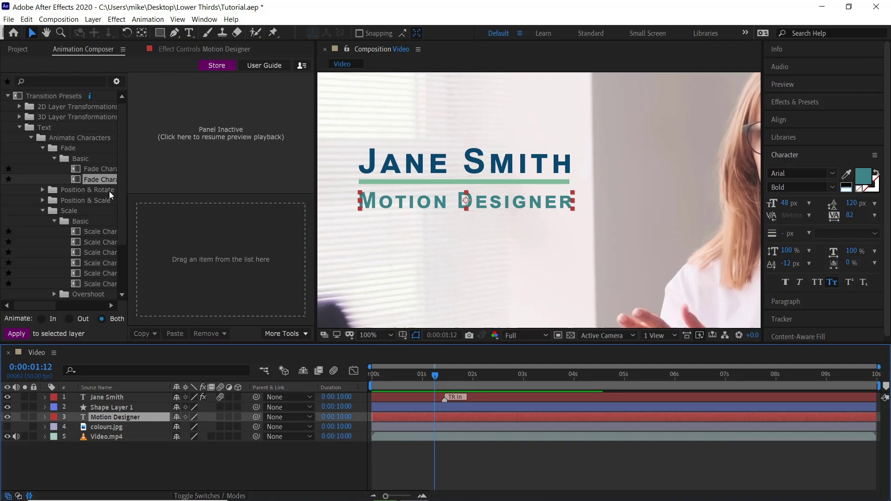
drag(110, 196, 173, 237)
key(Home)
drag(387, 417, 434, 424)
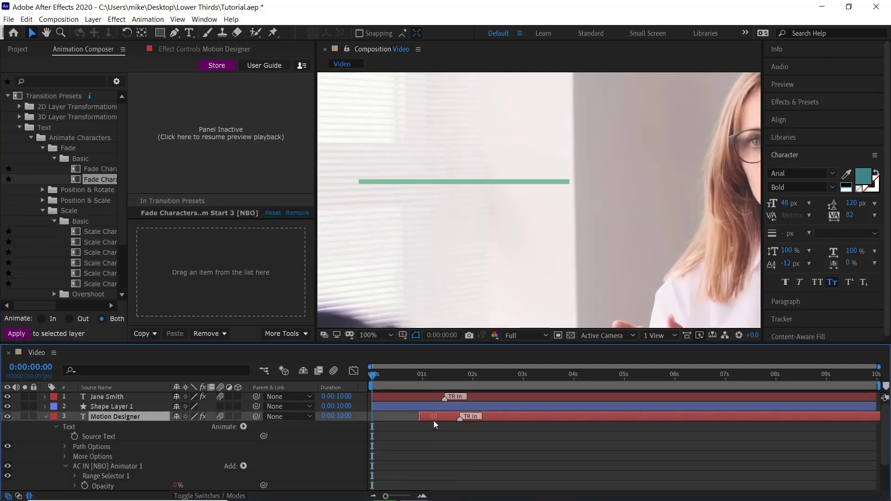
key(space)
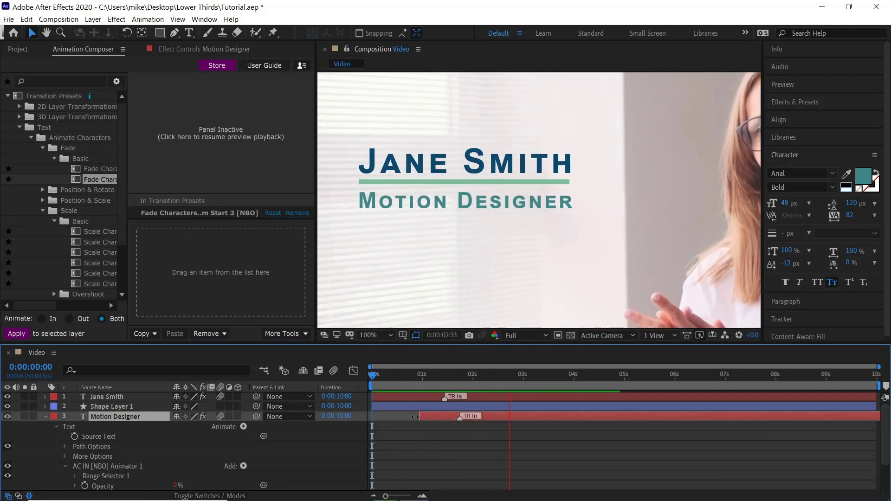
- Apply Overshoot Scale From Anchor Point 2 to the green line shape layer
drag(419, 417, 415, 416)
click(410, 180)
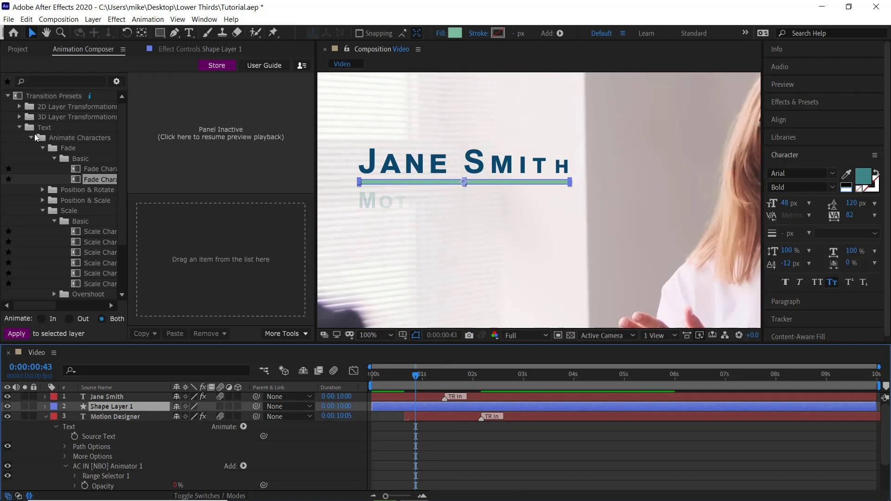
click(20, 128)
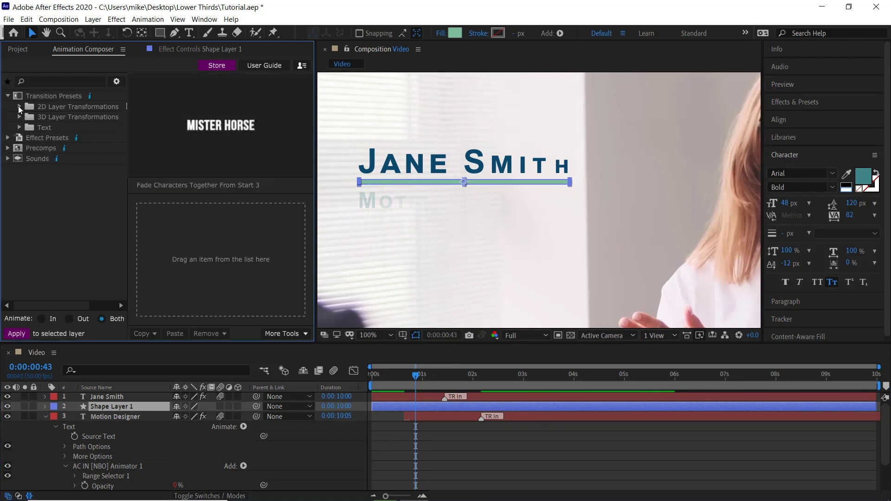
click(20, 107)
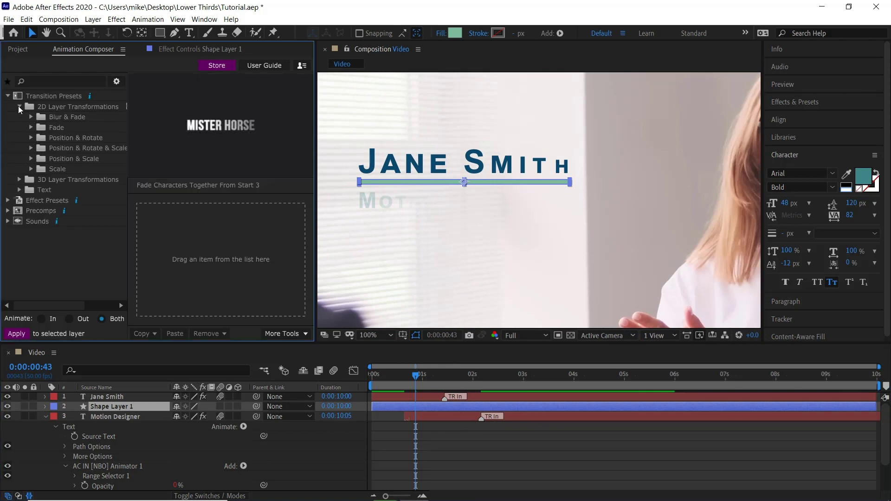
click(31, 169)
click(43, 179)
click(70, 190)
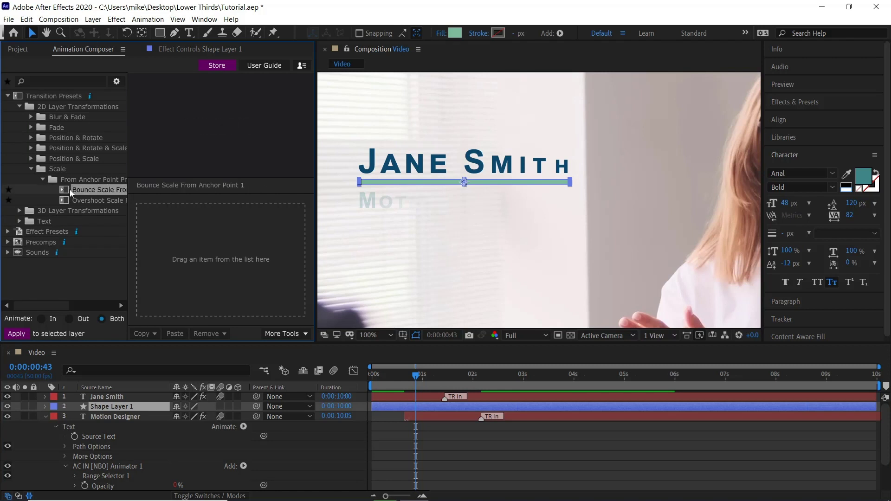
click(97, 201)
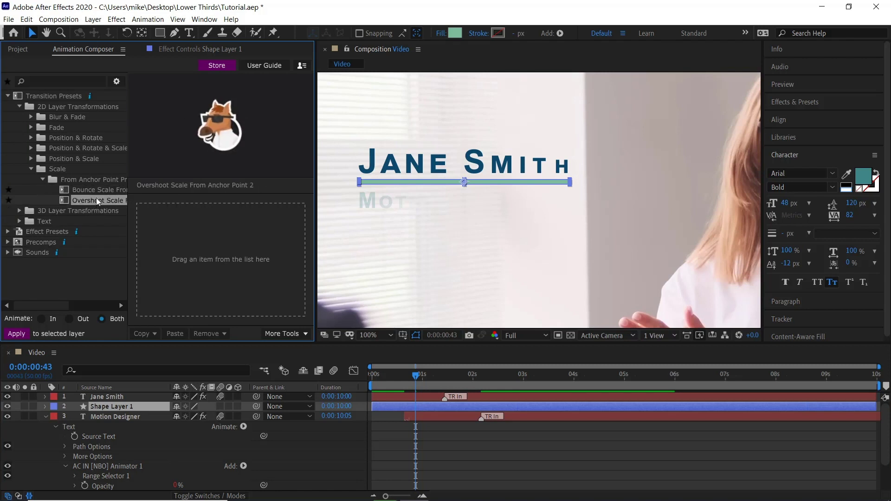
mouse_move(98, 205)
mouse_down()
mouse_move(169, 242)
mouse_move(176, 256)
mouse_up()
- Delay the green line's scale-in by shifting its TR In marker right, then preview
key(h)
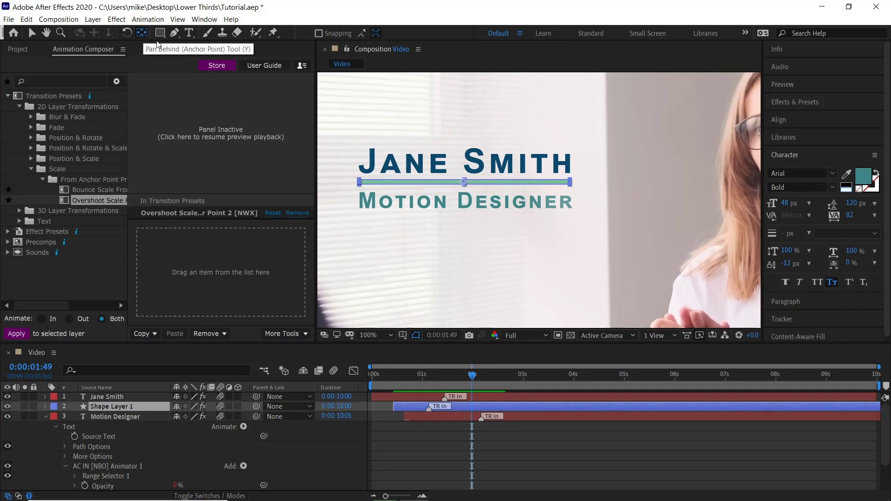
scroll(441, 185, up, 1)
drag(441, 185, 368, 208)
key(y)
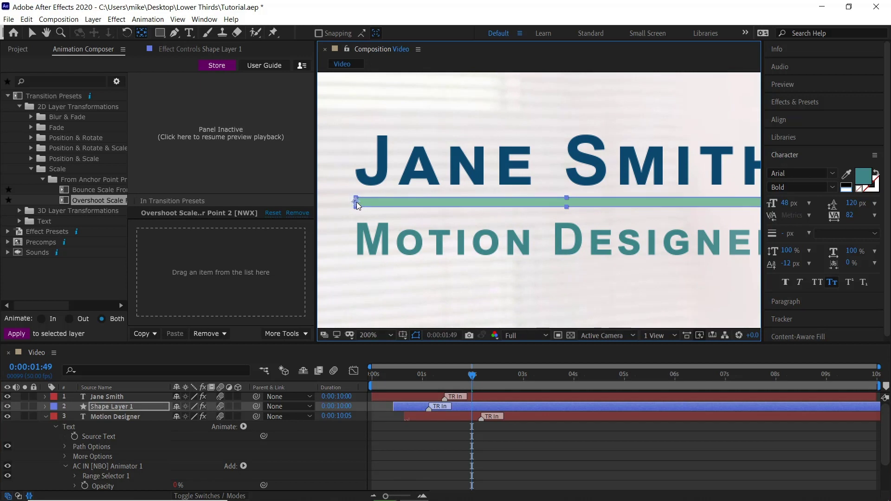
key(comma)
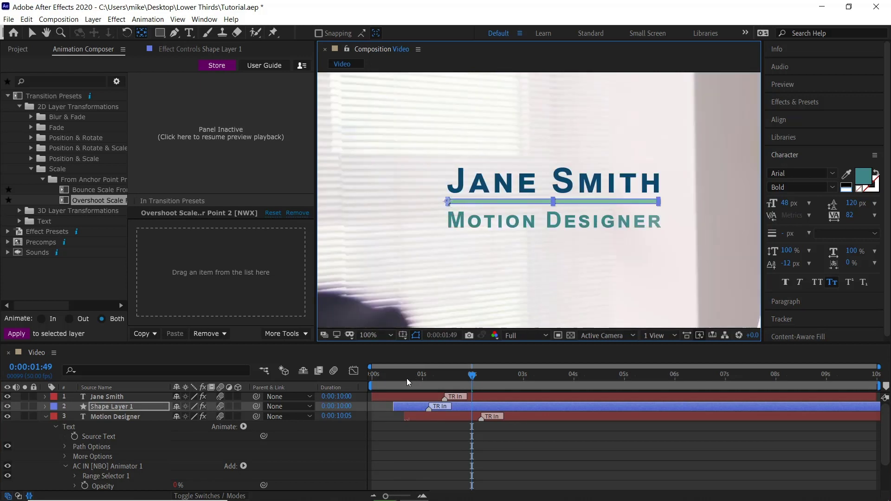
click(388, 382)
drag(435, 408, 467, 409)
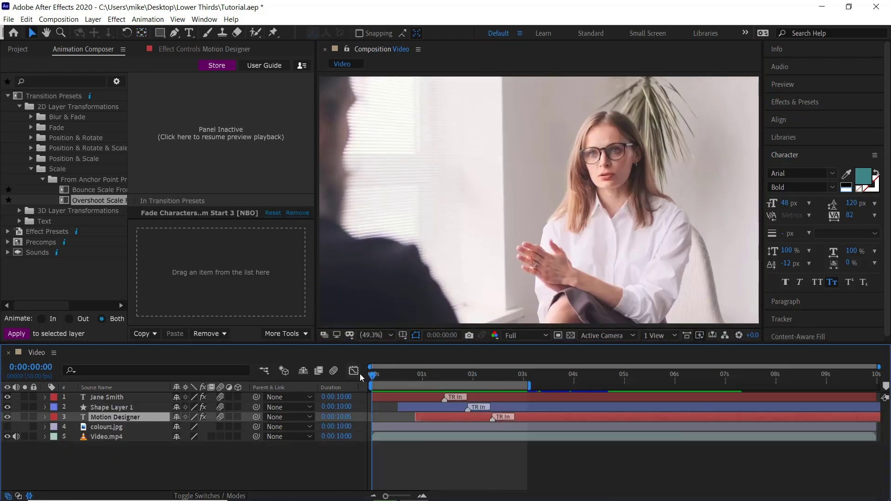
key(space)
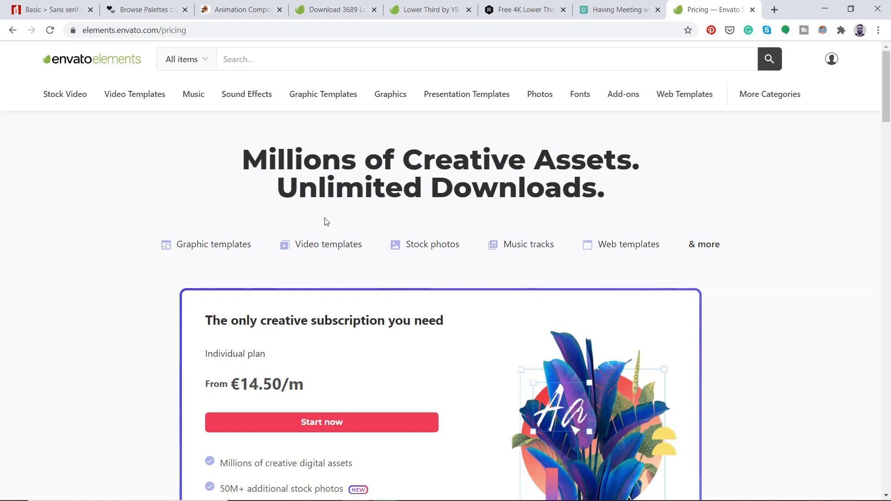
- Open the Lower Third by YB template preview in Envato Elements
click(420, 10)
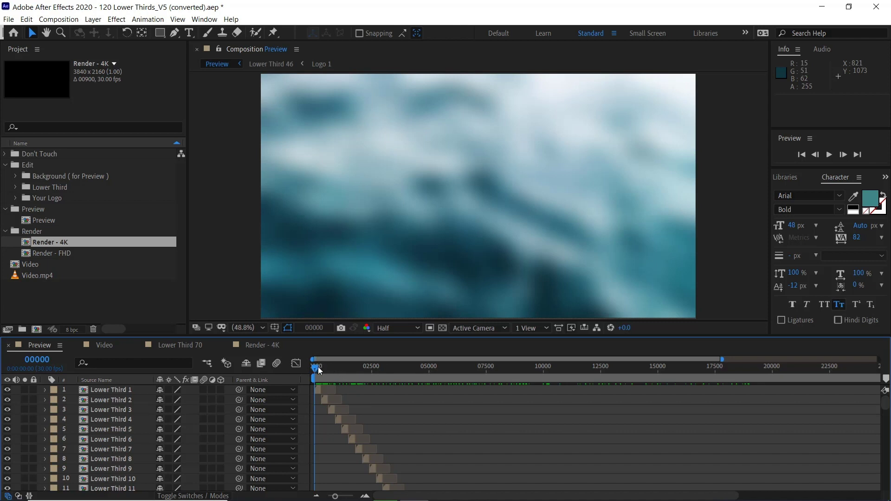
- Find Lower Third 71 in the project and add it above the interview video
drag(319, 367, 446, 385)
scroll(487, 420, down, 8)
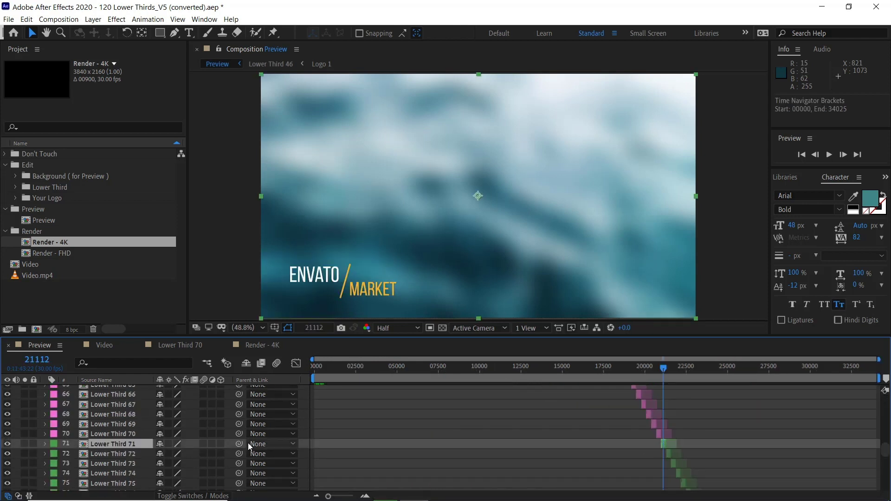
click(17, 187)
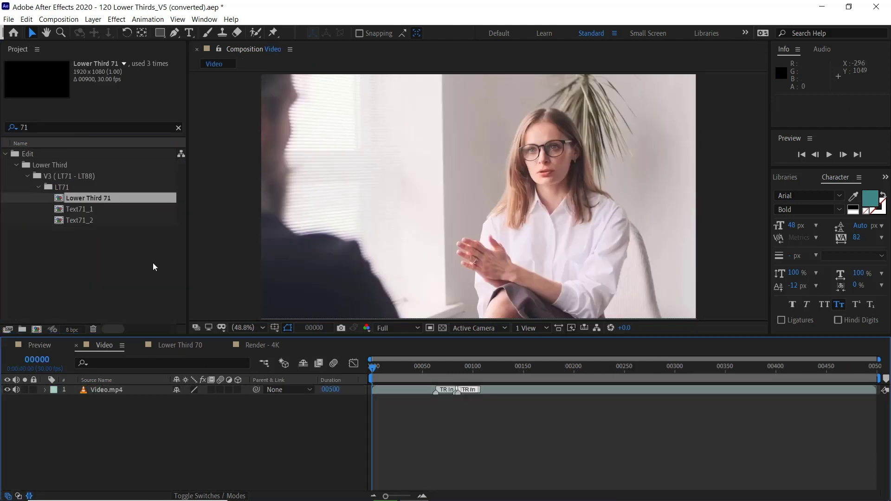
click(51, 127)
drag(76, 200, 116, 394)
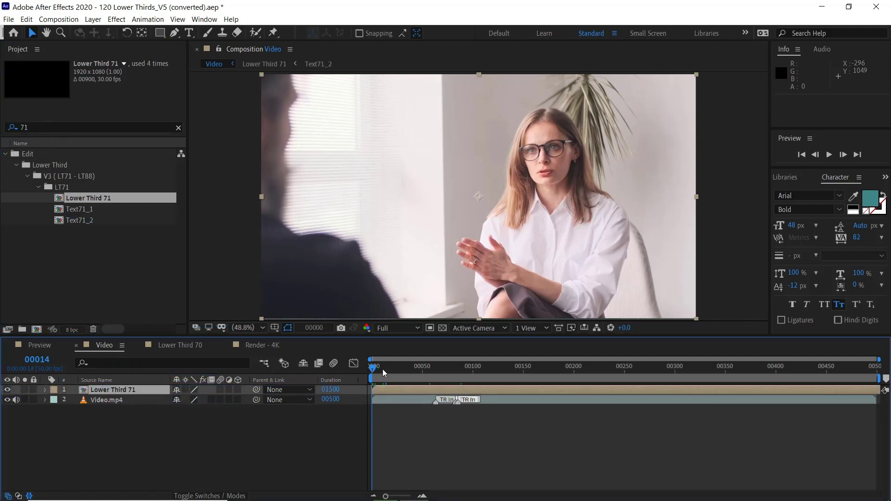
- Search Effects & Presets for 'drop' and apply Drop Shadow to Lower Third 71
click(885, 177)
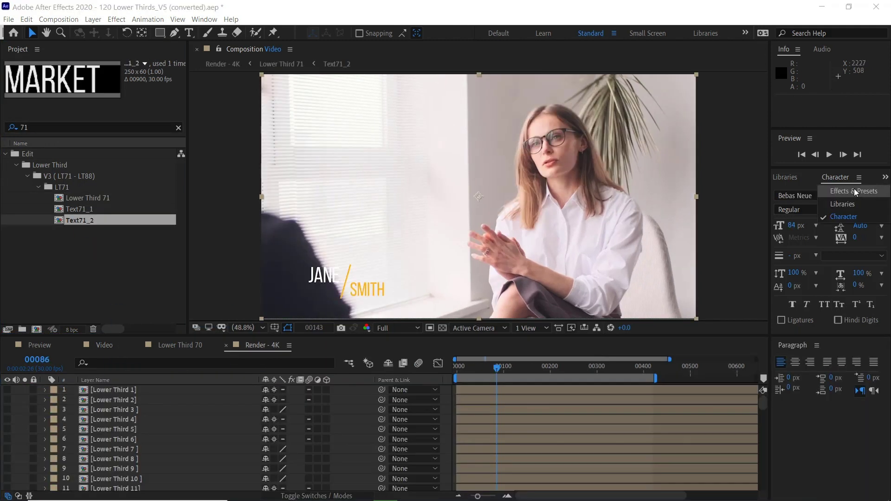
click(827, 188)
text(drop s)
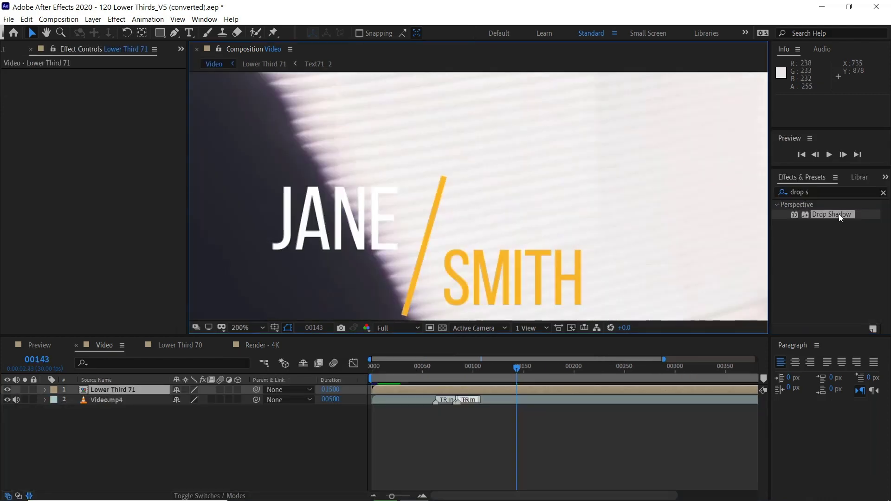
drag(839, 213, 141, 388)
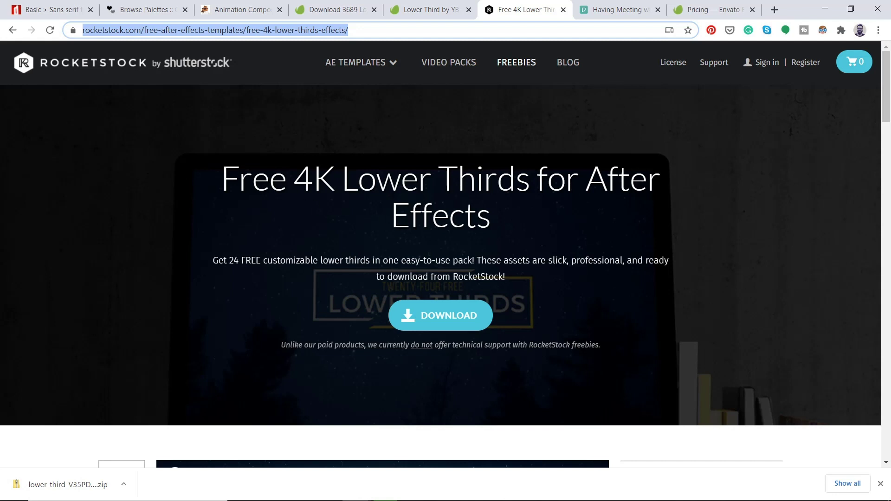
- Scroll down the RocketStock Free 4K Lower Thirds page to its 24 Free Lower Thirds preview video
scroll(455, 291, down, 10)
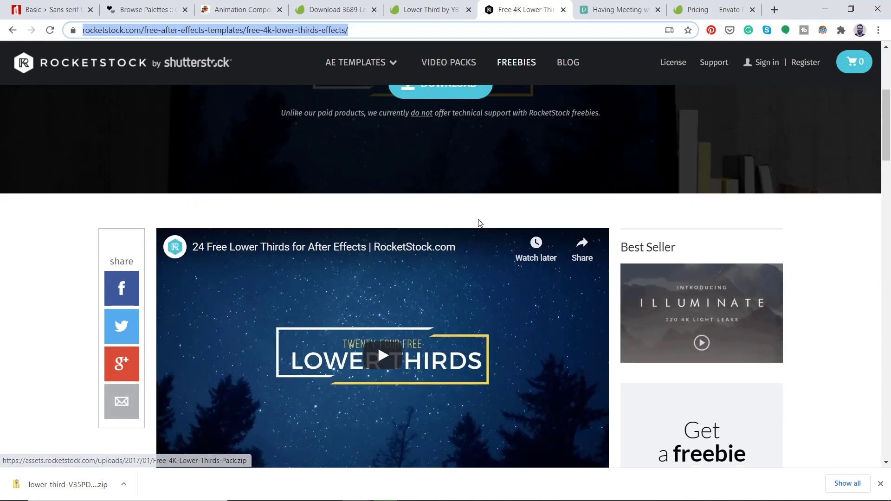